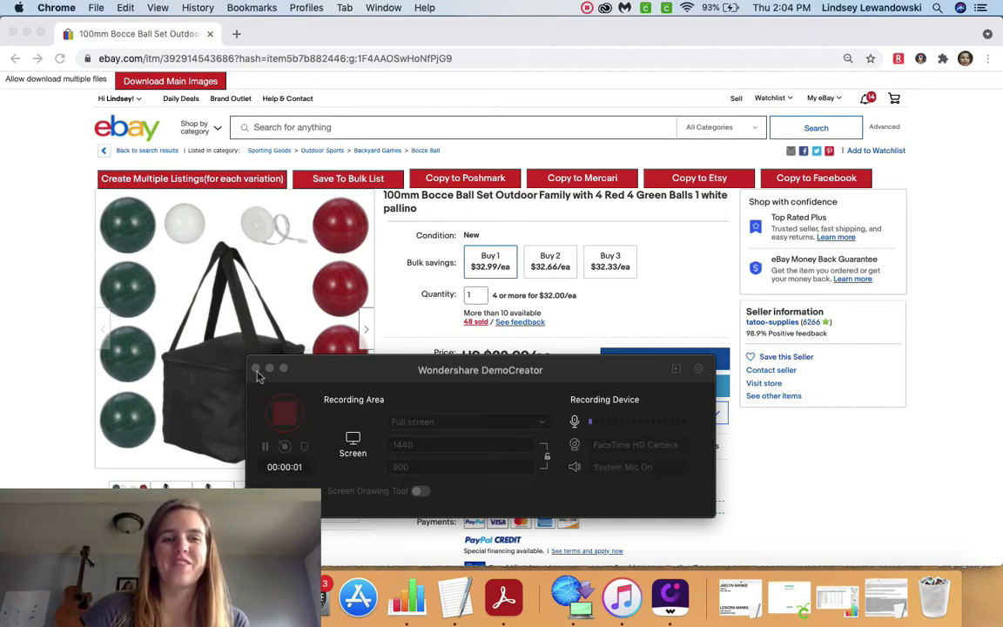
# Minimize the Wondershare DemoCreator recorder window so the eBay listing is unobstructed
pyautogui.click(256, 368)
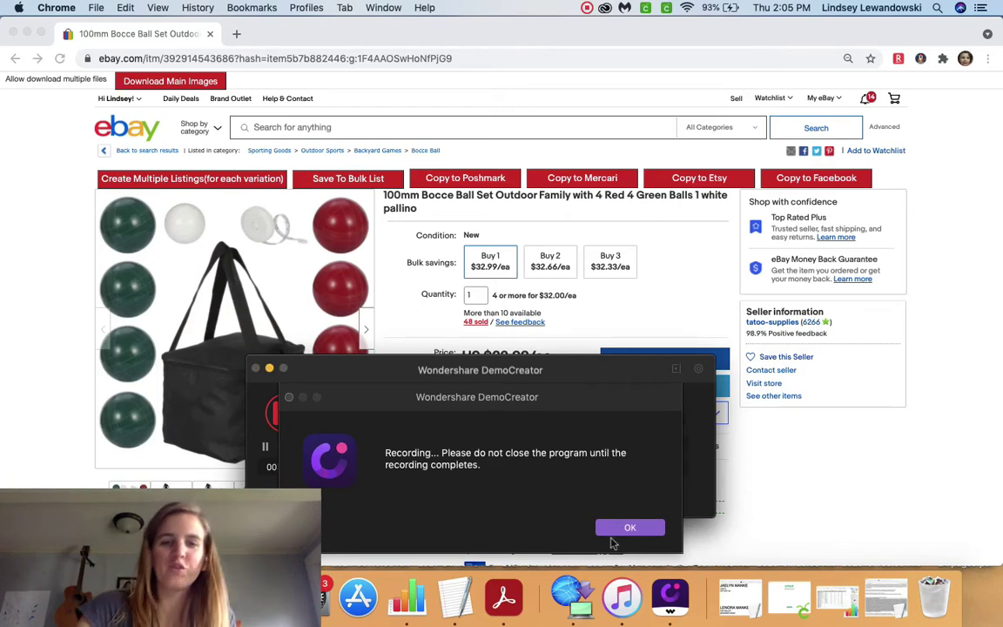
pyautogui.click(630, 528)
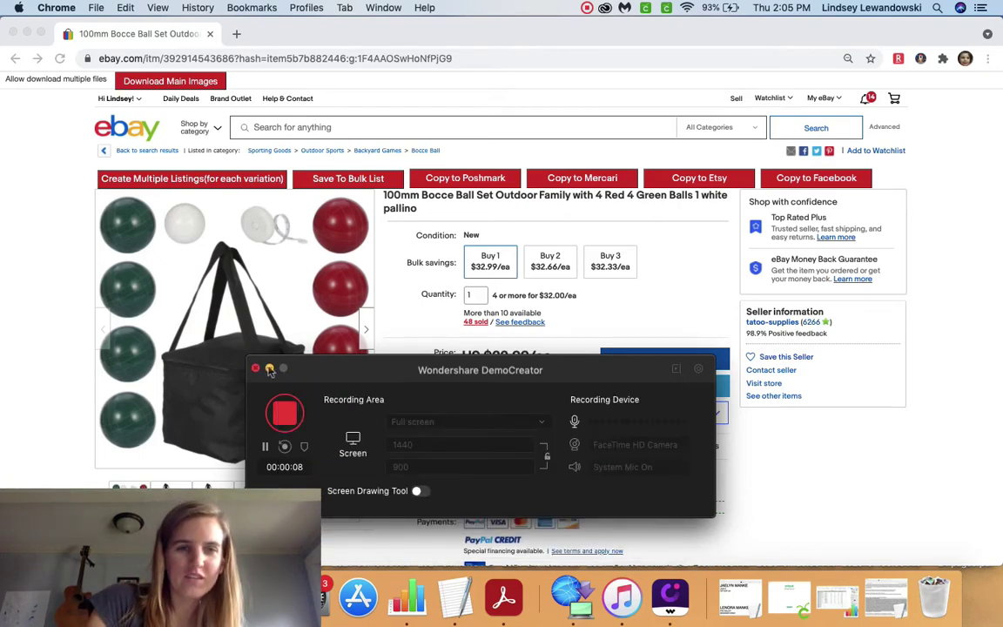
pyautogui.click(270, 370)
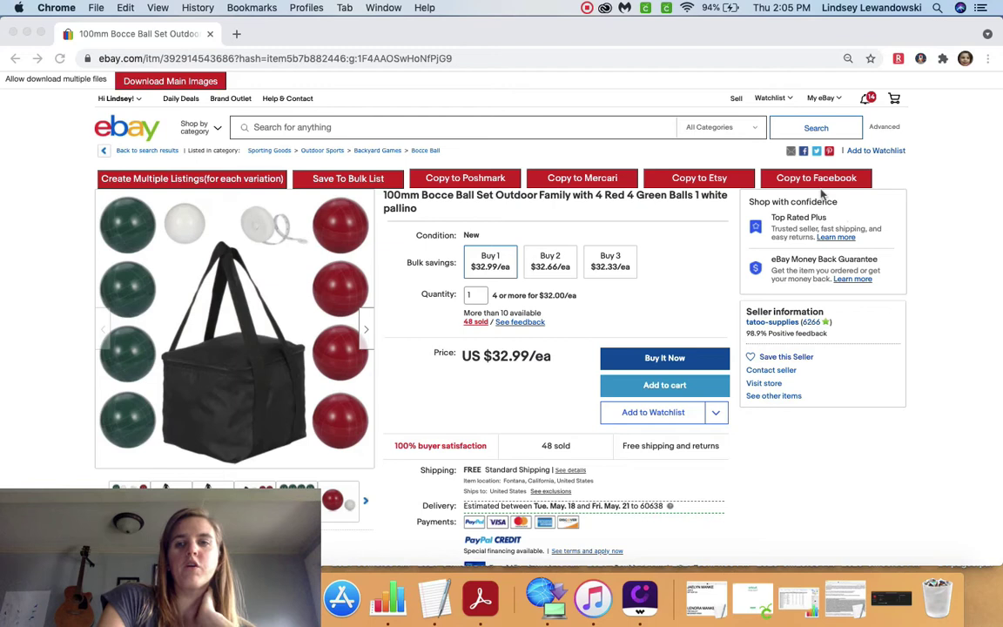
# Copy the eBay bocce ball listing to Facebook, reload the Marketplace item form for the extension, and paste the copied data into it
pyautogui.click(792, 179)
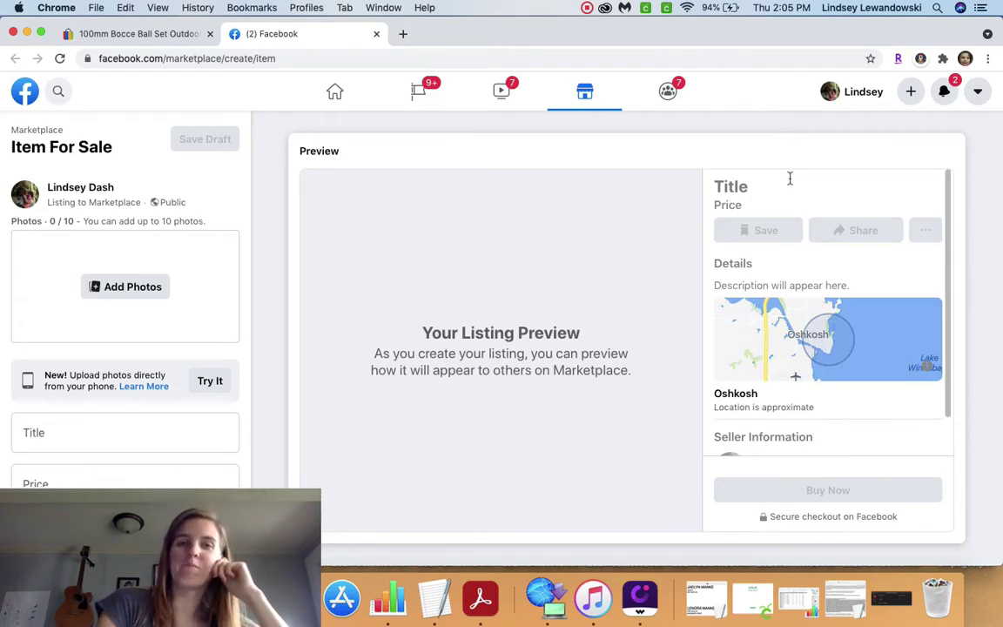
pyautogui.click(920, 59)
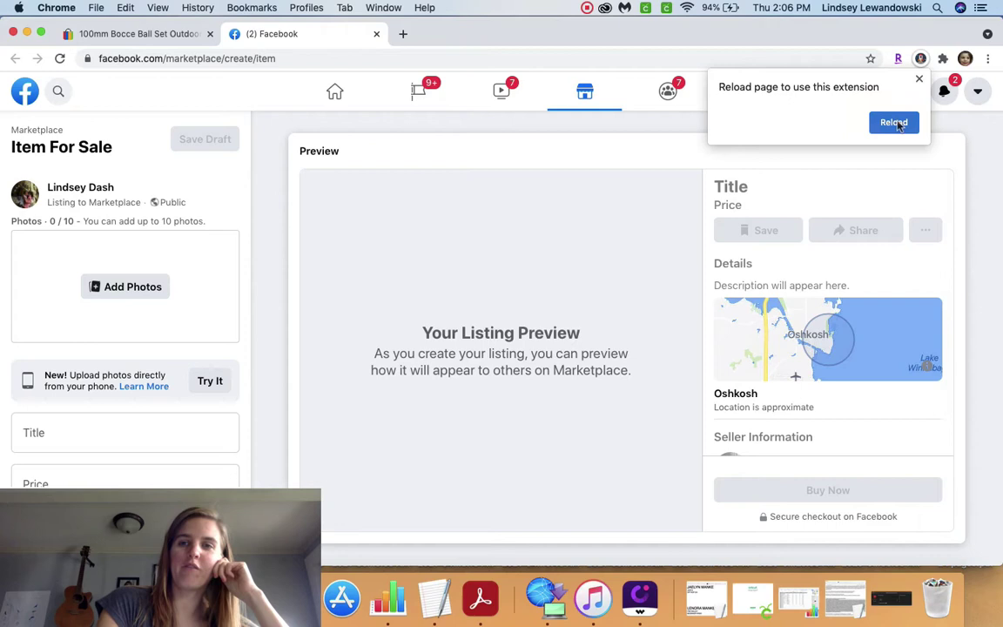
pyautogui.click(894, 123)
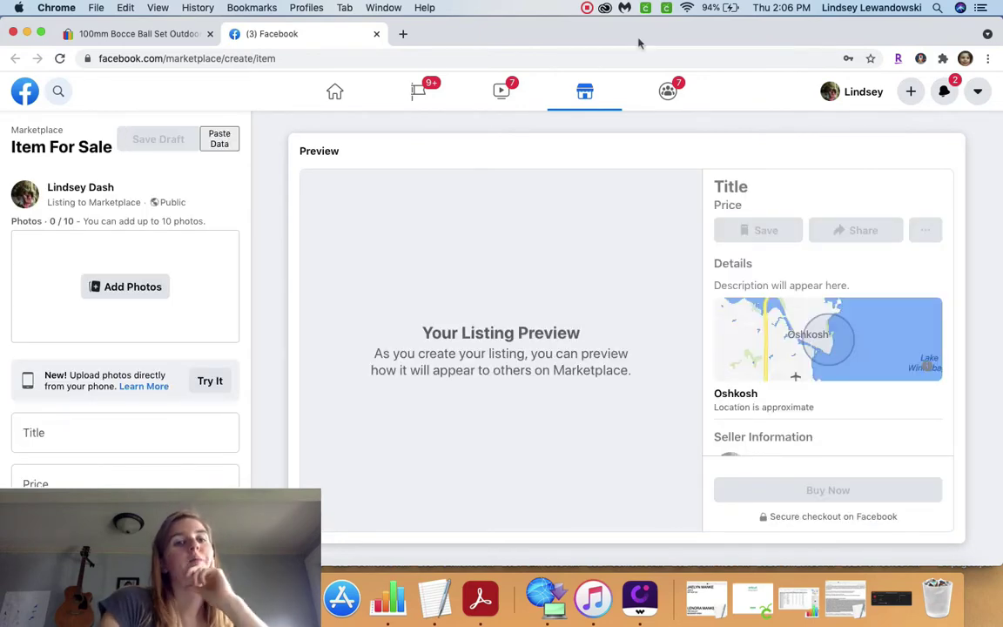
pyautogui.click(221, 144)
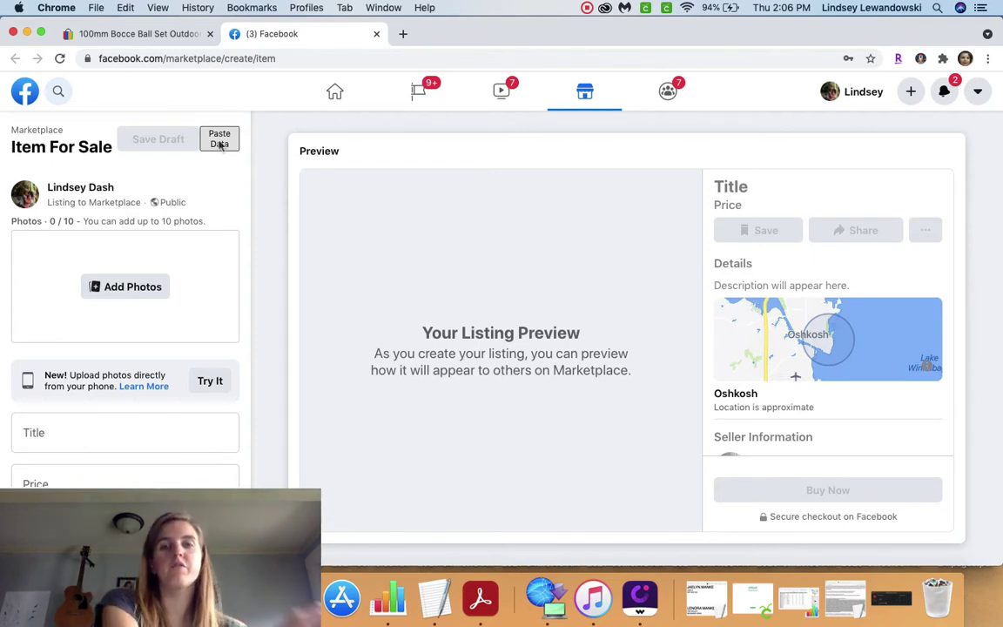
pyautogui.click(220, 144)
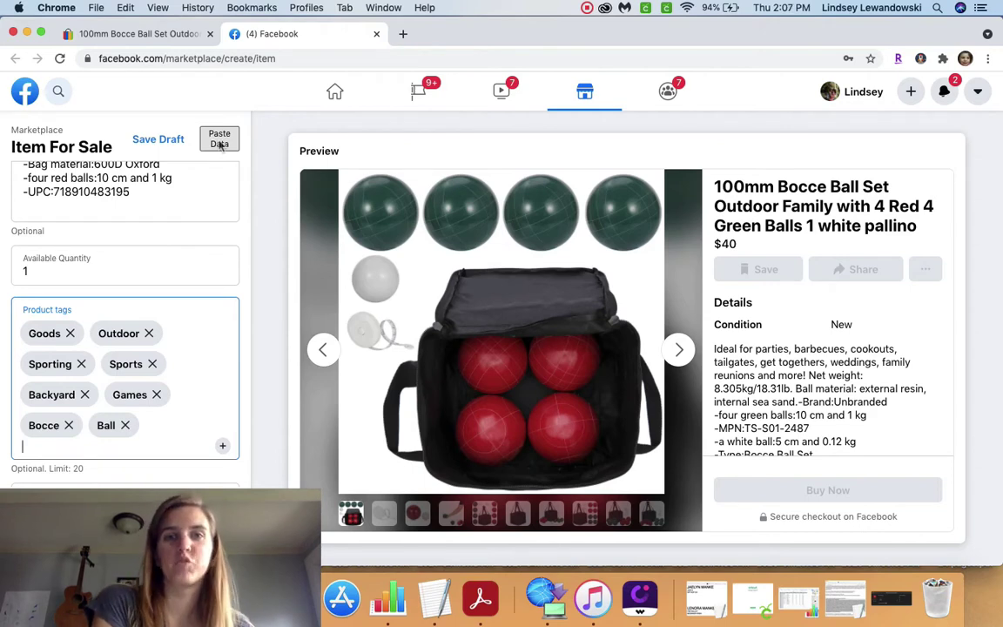
# Replace "pallino" at the end of the listing title with "Outdoor Toys Backyard" and dismiss the notification
pyautogui.scroll(5, 136, 274)
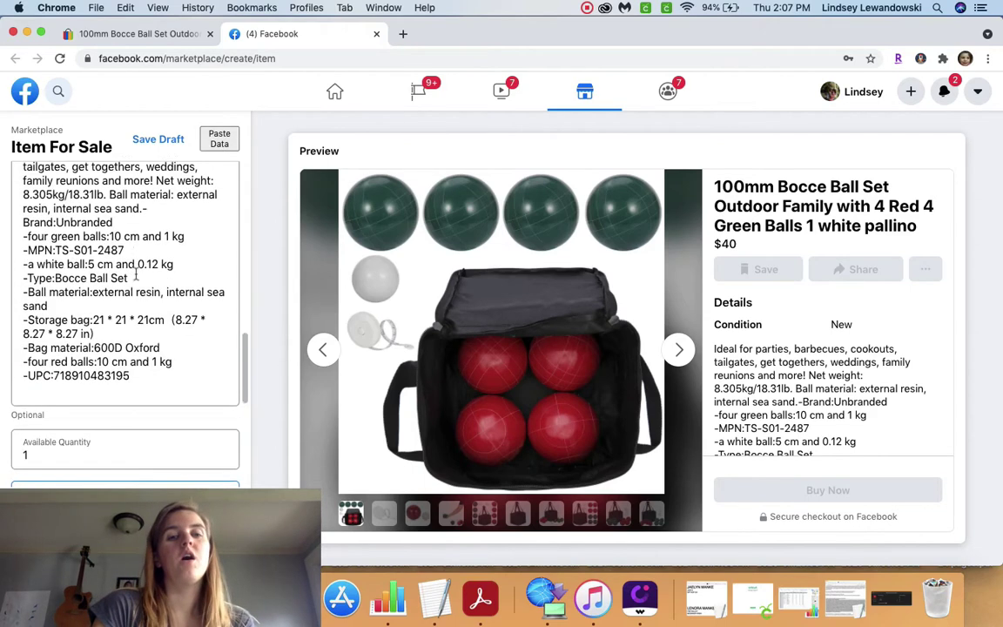
pyautogui.scroll(10, 136, 276)
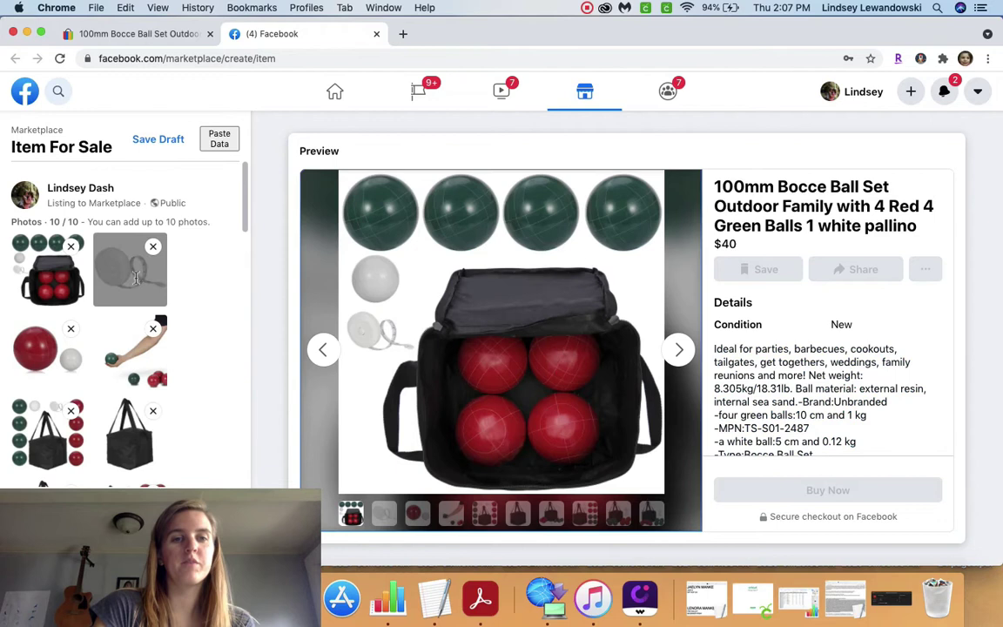
pyautogui.scroll(-3, 135, 277)
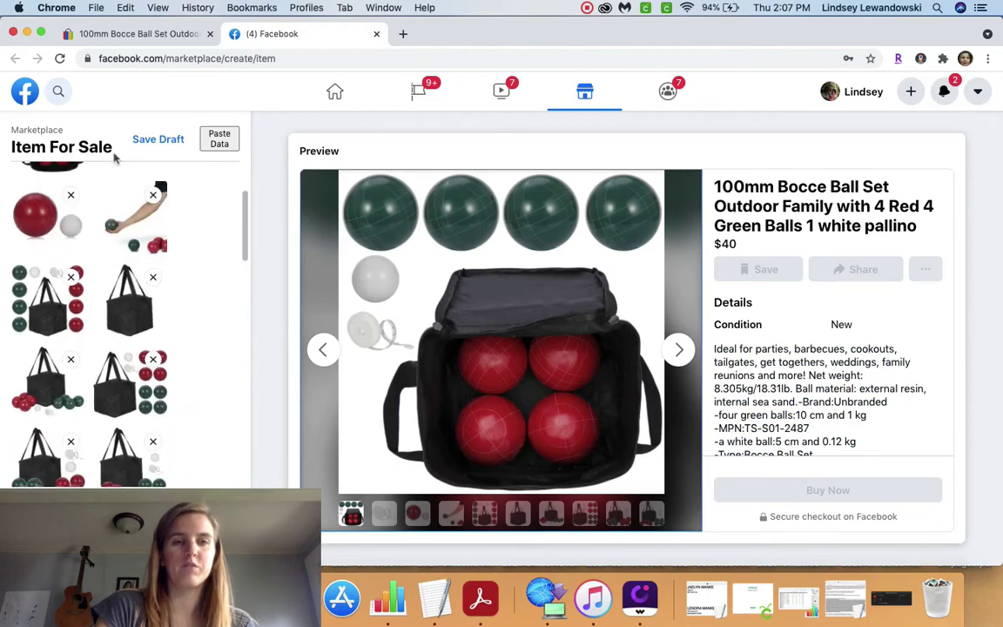
pyautogui.scroll(-5, 117, 430)
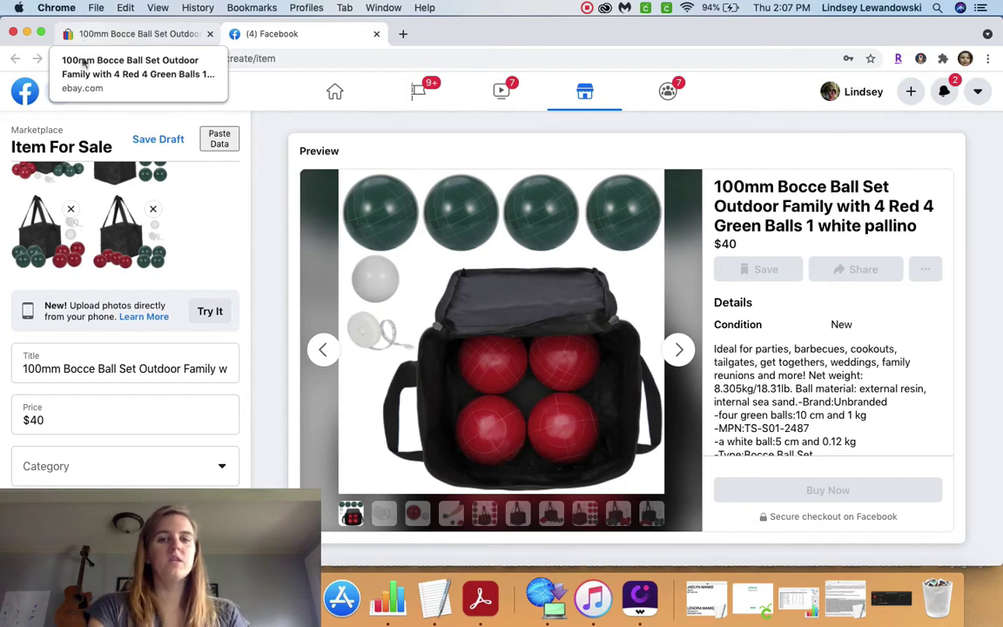
pyautogui.click(62, 369)
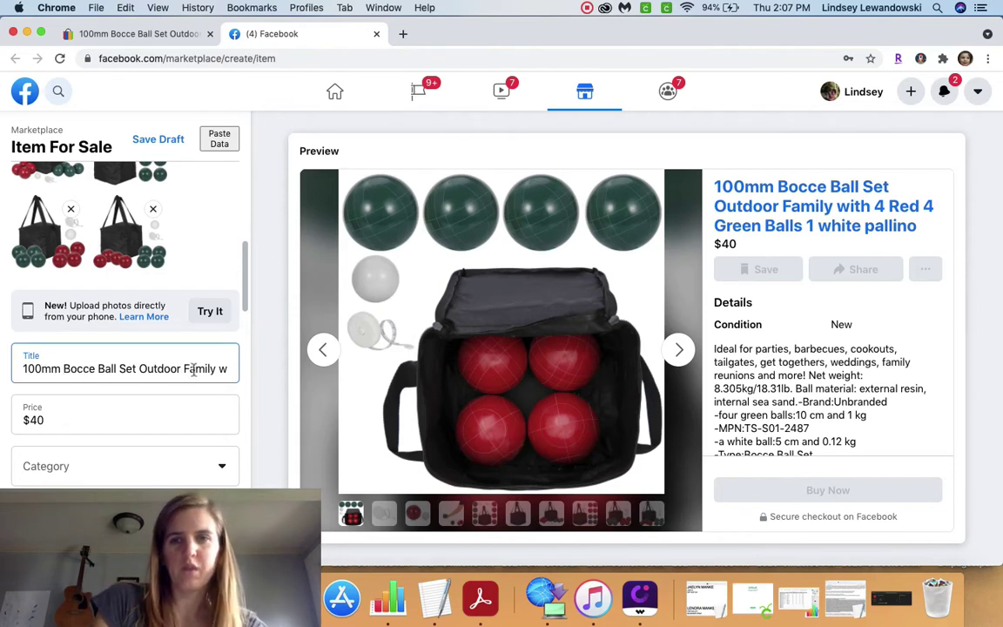
pyautogui.press('super+Right')
pyautogui.press('BackSpace')
pyautogui.press('BackSpace')
pyautogui.press('BackSpace')
pyautogui.press('BackSpace')
pyautogui.press('BackSpace')
pyautogui.press('BackSpace')
pyautogui.press('BackSpace')
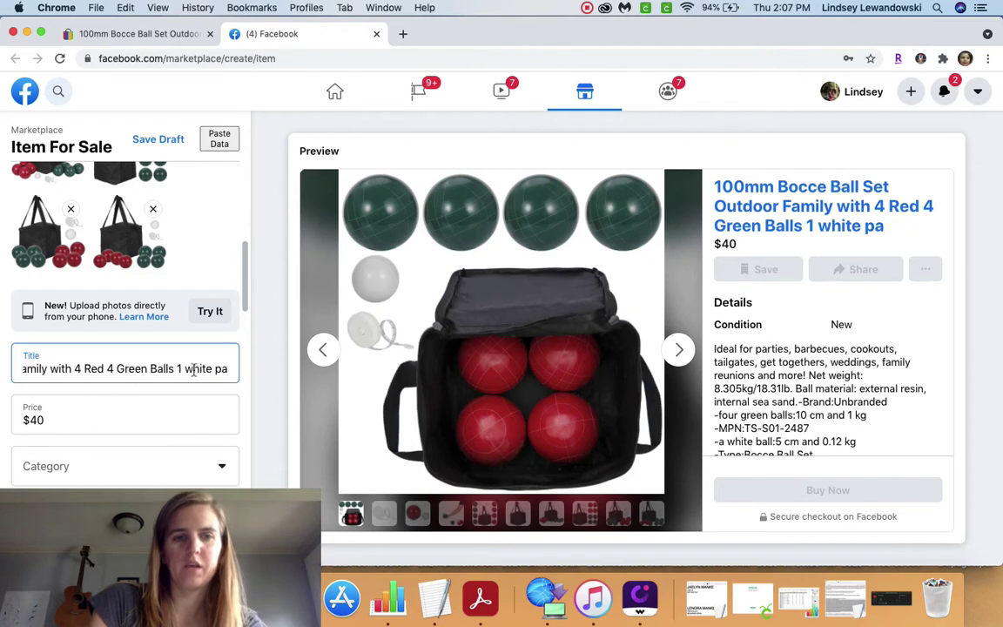
pyautogui.write('Outdoor Toys')
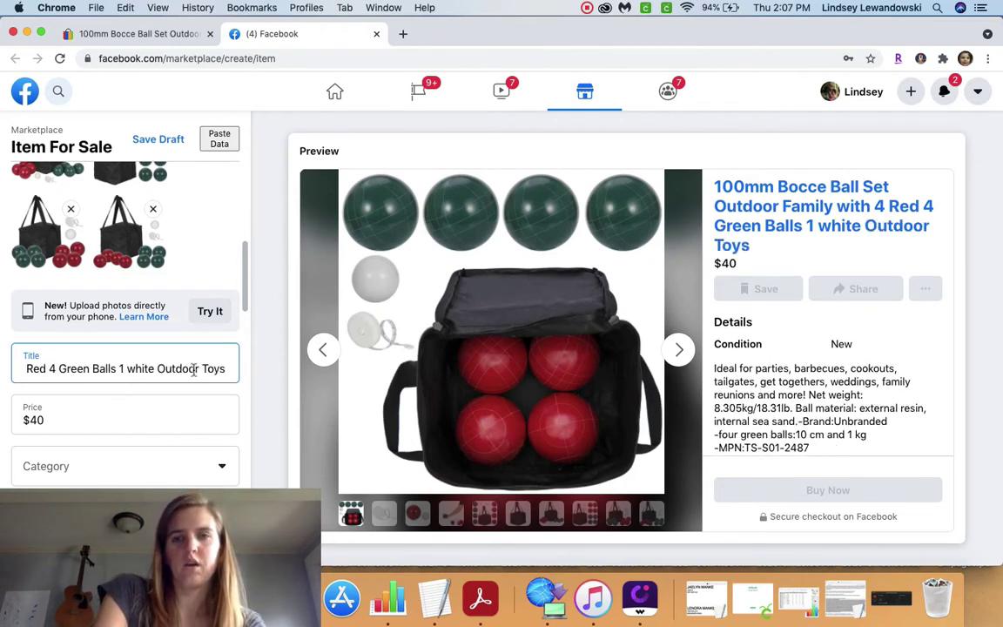
pyautogui.write(' Backyard')
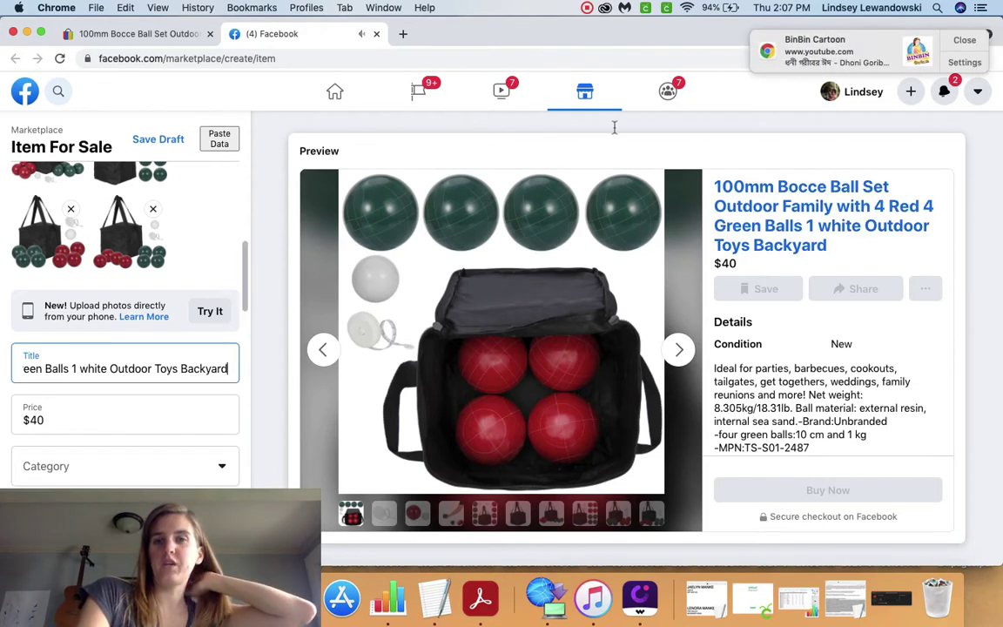
pyautogui.click(963, 42)
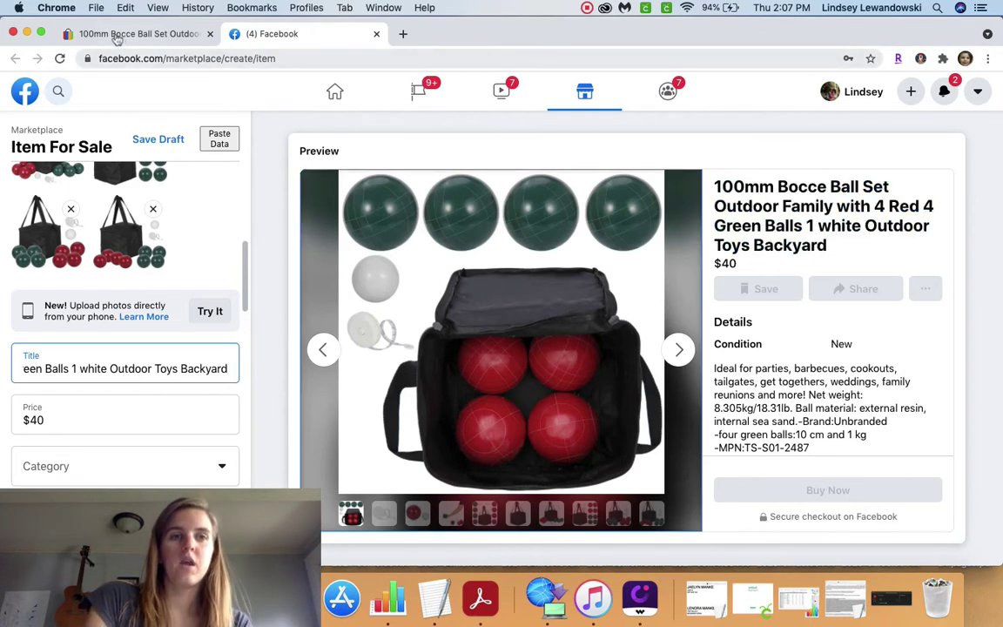
# Check the item's price on the eBay listing and set the Marketplace listing's price to $49
pyautogui.click(82, 429)
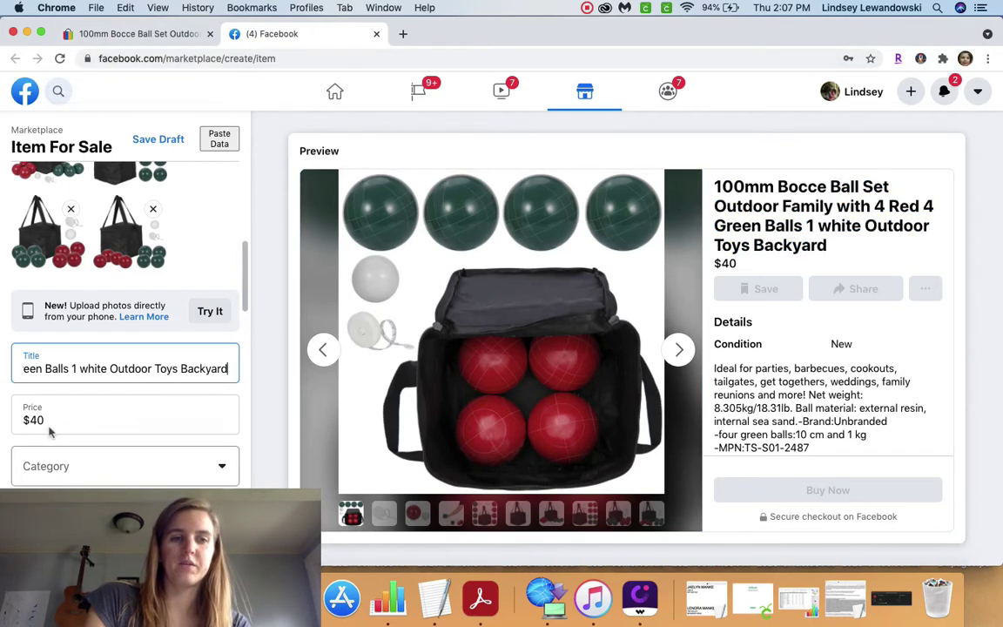
pyautogui.click(117, 33)
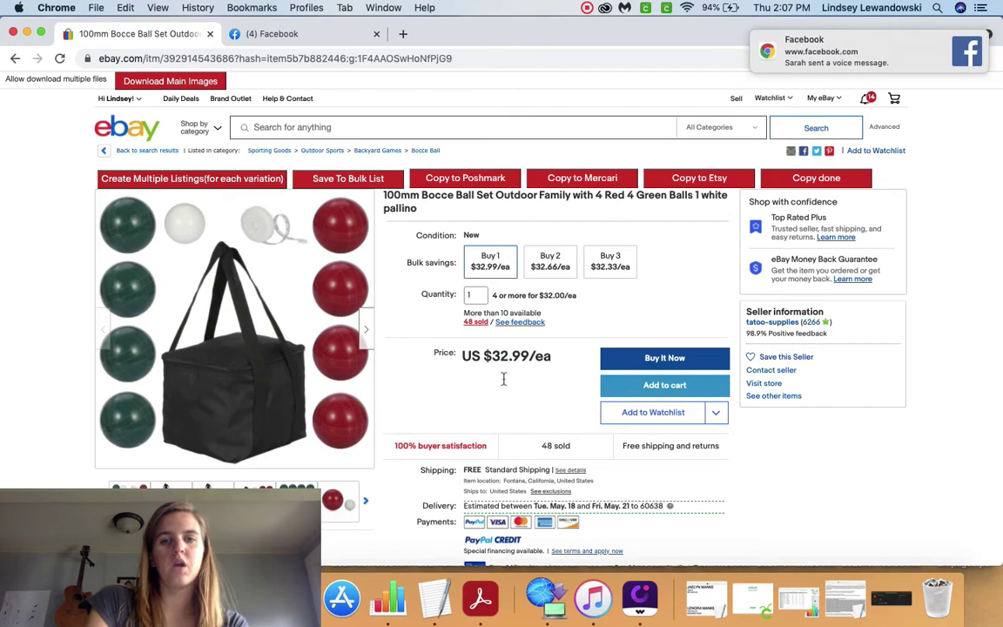
pyautogui.click(959, 44)
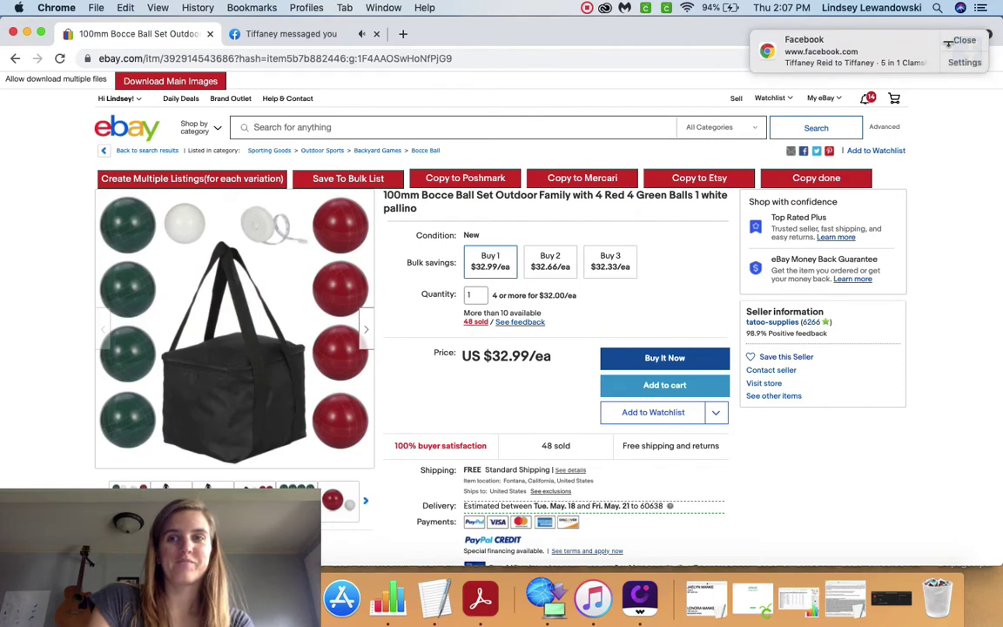
pyautogui.click(958, 42)
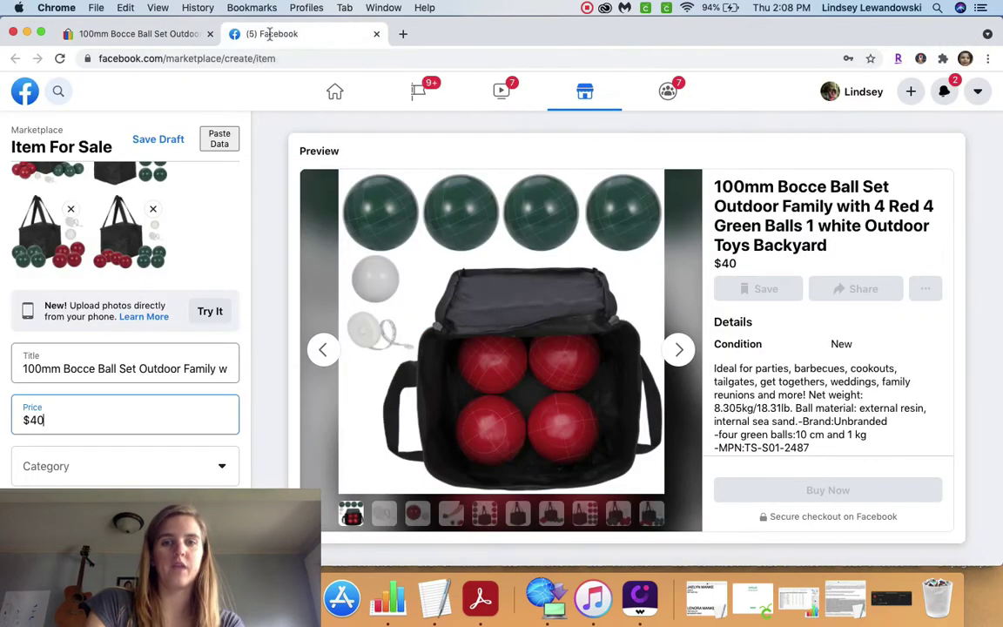
pyautogui.click(244, 33)
pyautogui.press('BackSpace')
pyautogui.write('9')
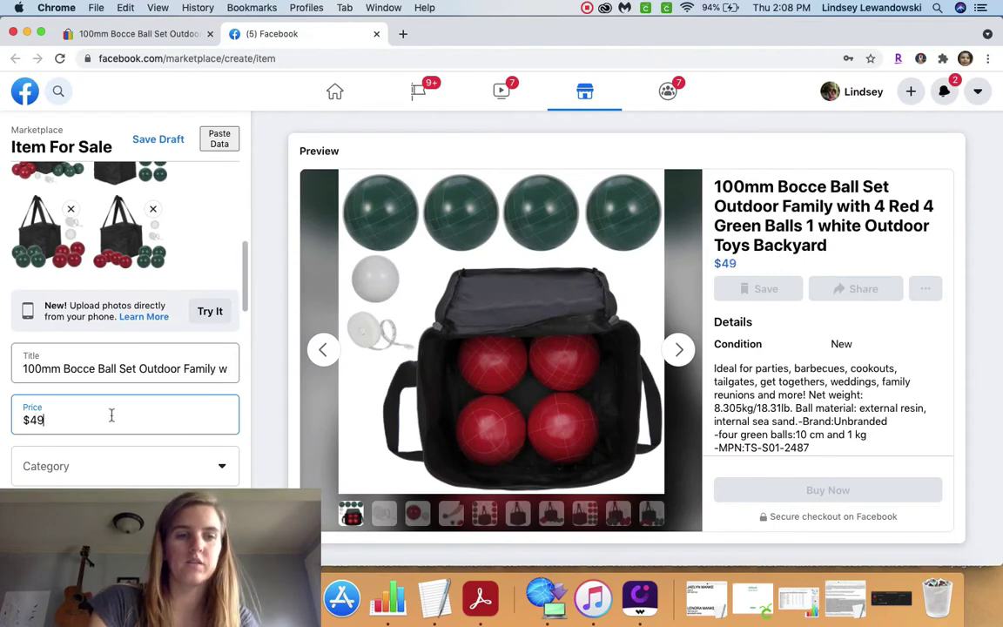
# Search the item categories for outdoor, toys and patio, and clear the search
pyautogui.click(64, 468)
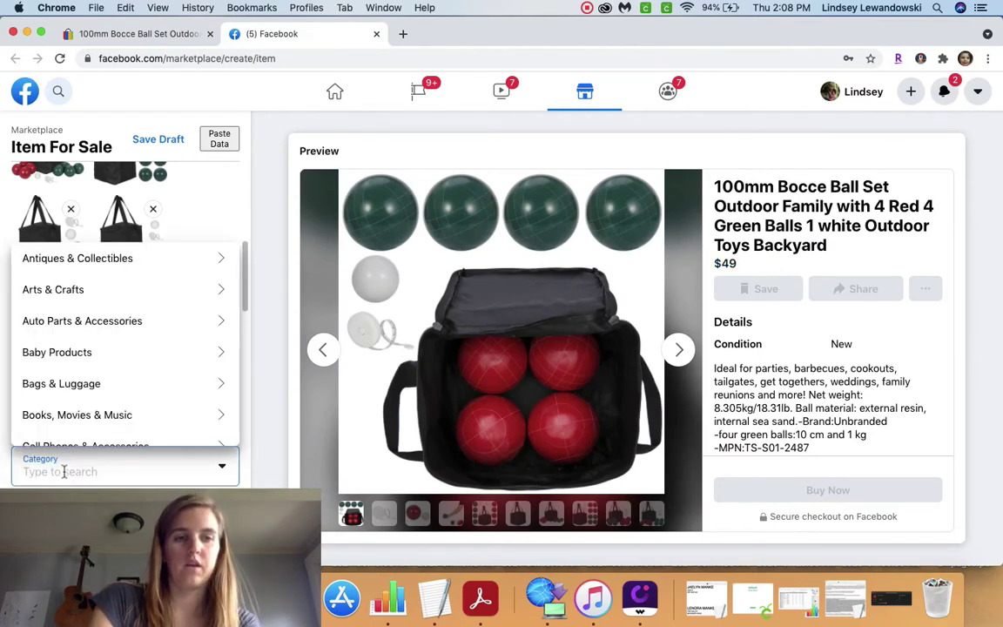
pyautogui.write('outdo')
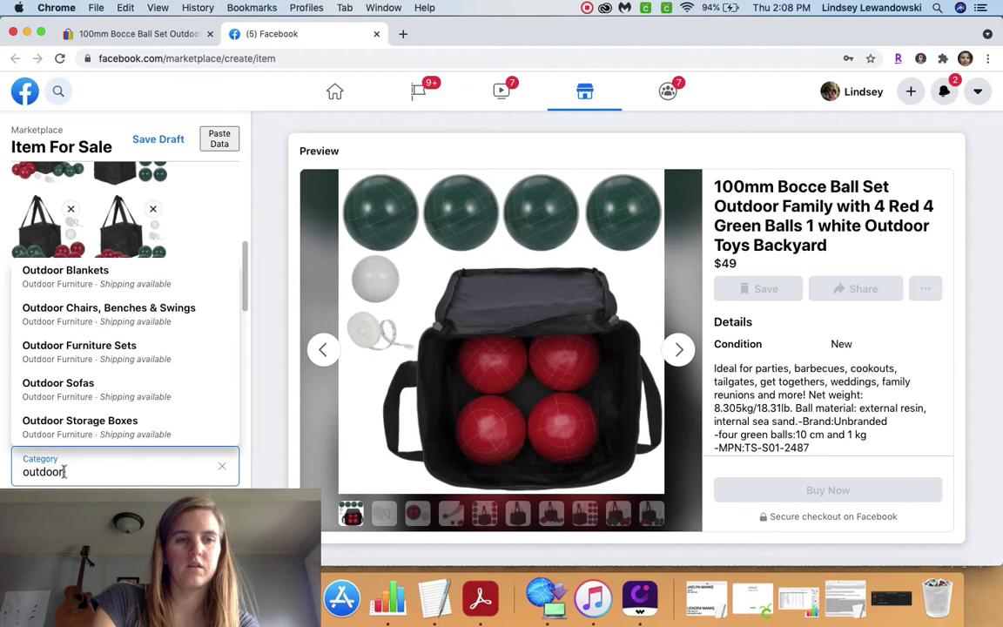
pyautogui.write('or')
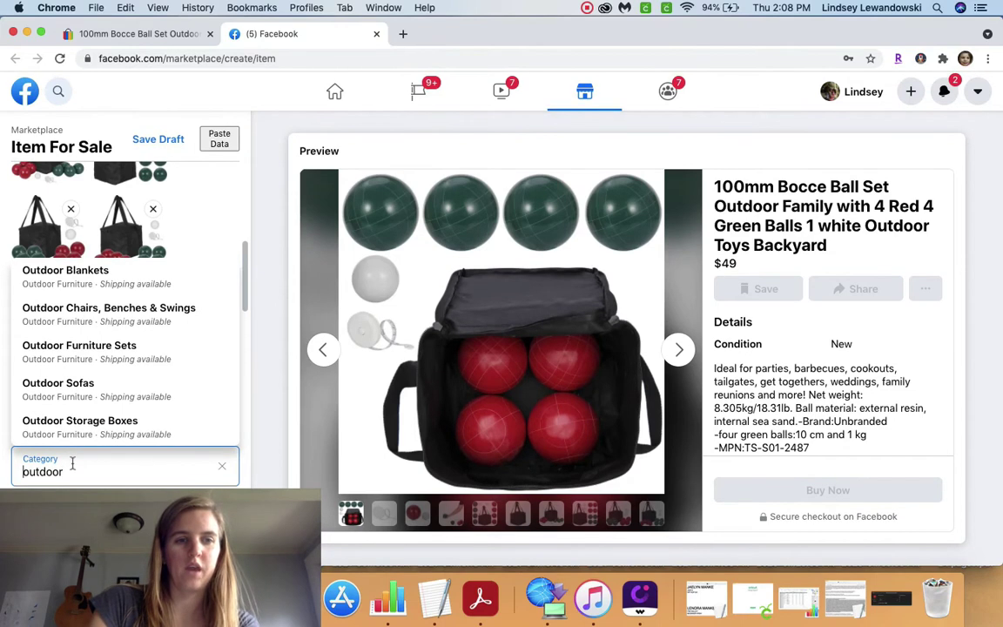
pyautogui.doubleClick(72, 463)
pyautogui.write('toys')
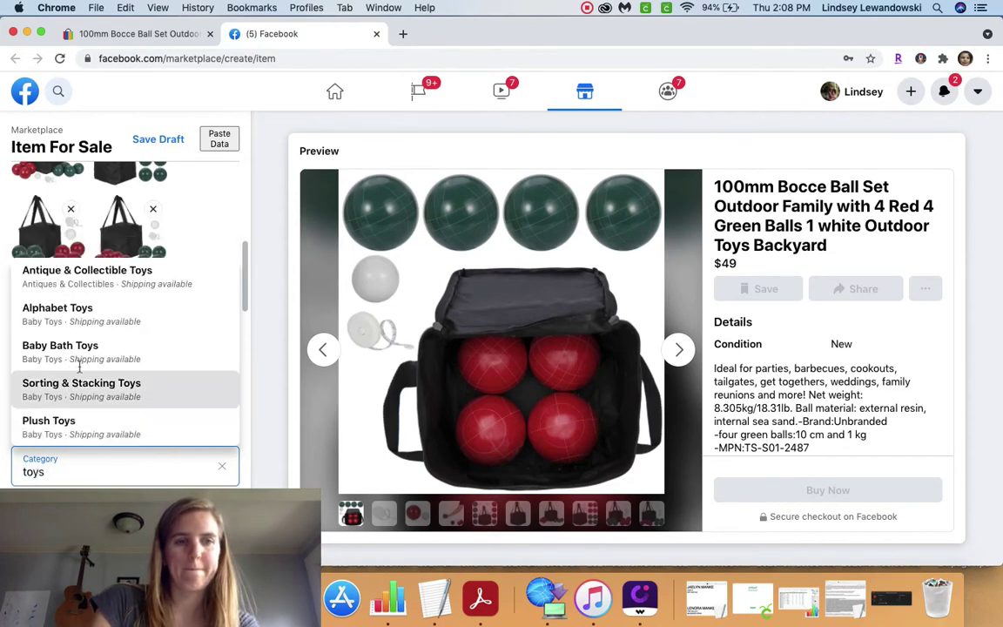
pyautogui.doubleClick(68, 468)
pyautogui.write('patio')
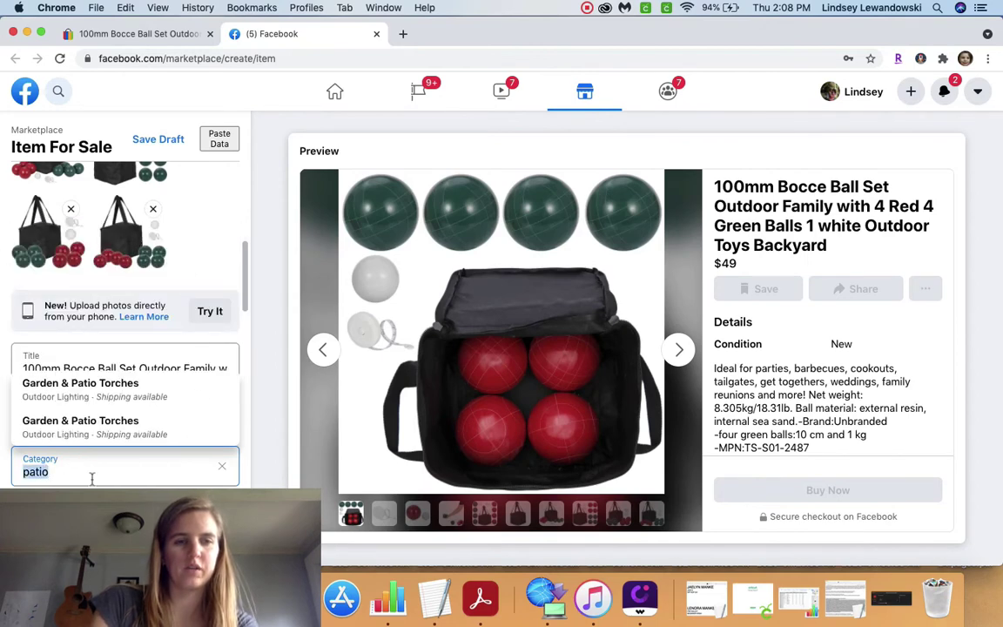
pyautogui.click(225, 468)
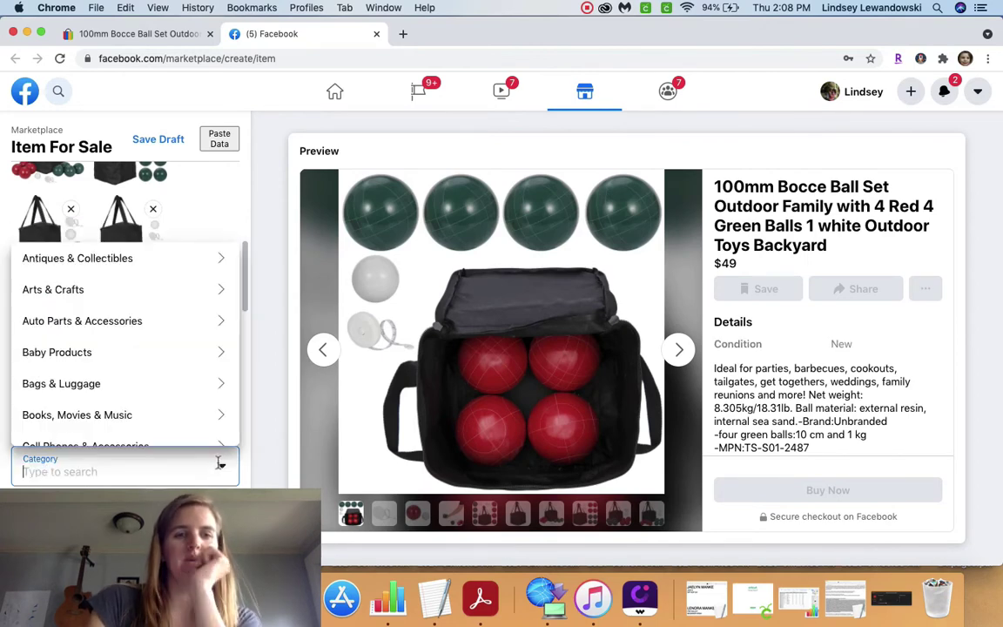
# Set the item's category to Balls & Throwing Toys under Toys & Games > Outdoor Toys
pyautogui.scroll(-5, 207, 412)
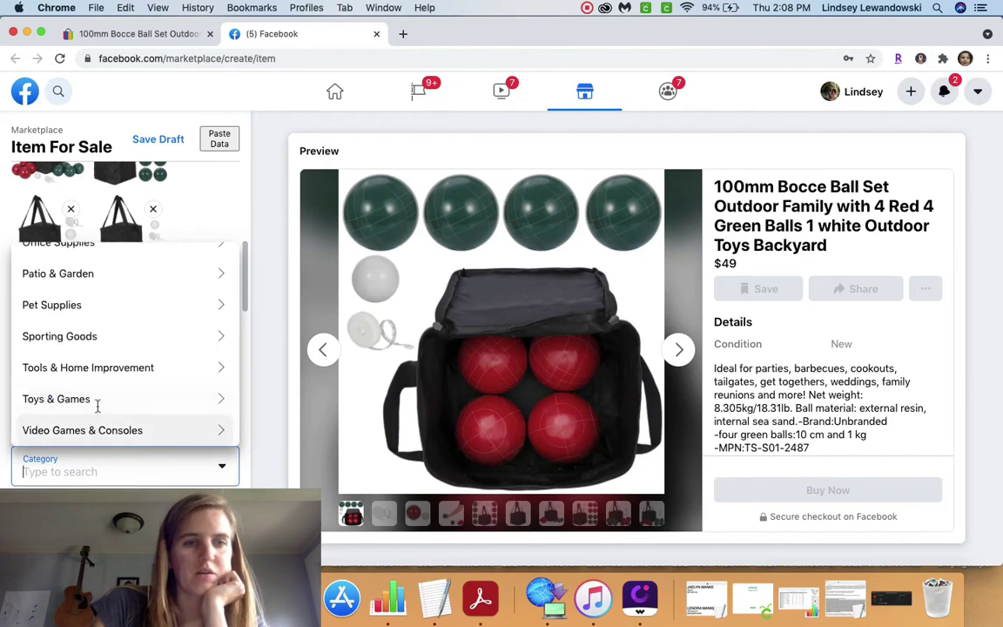
pyautogui.click(94, 403)
pyautogui.scroll(-5, 90, 412)
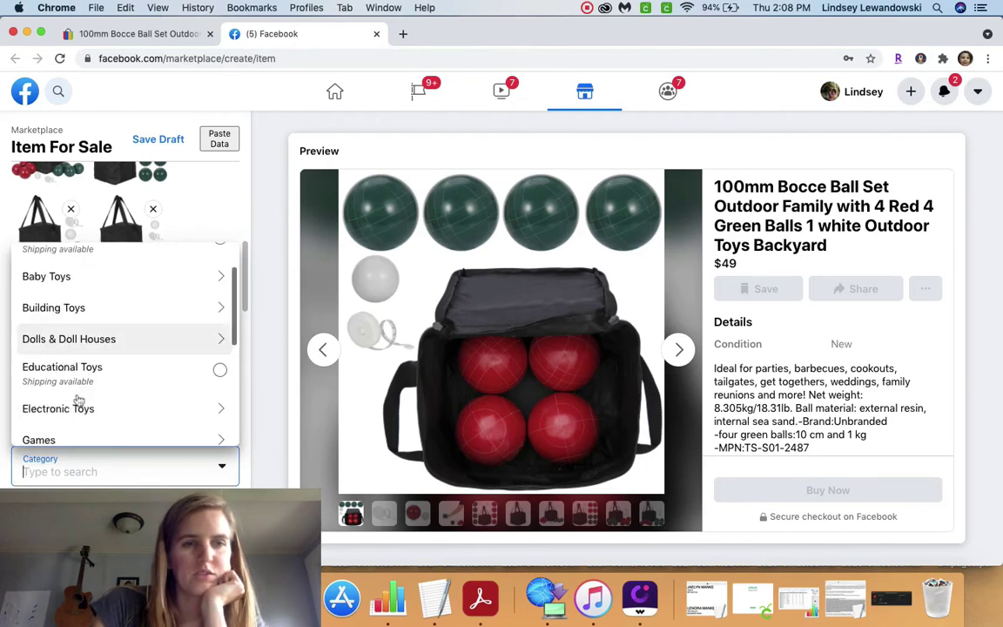
pyautogui.click(69, 301)
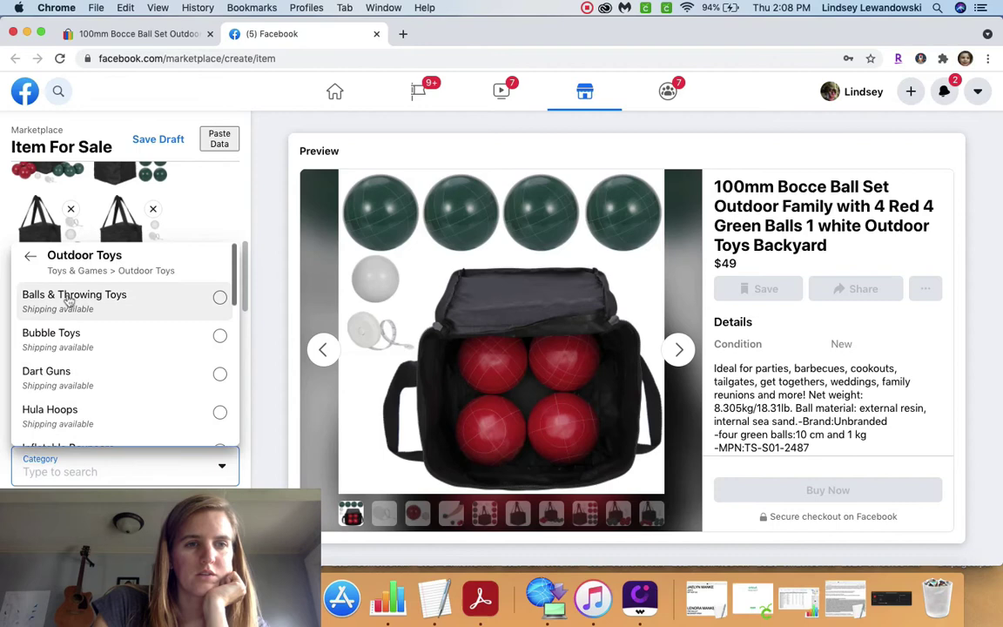
pyautogui.click(63, 311)
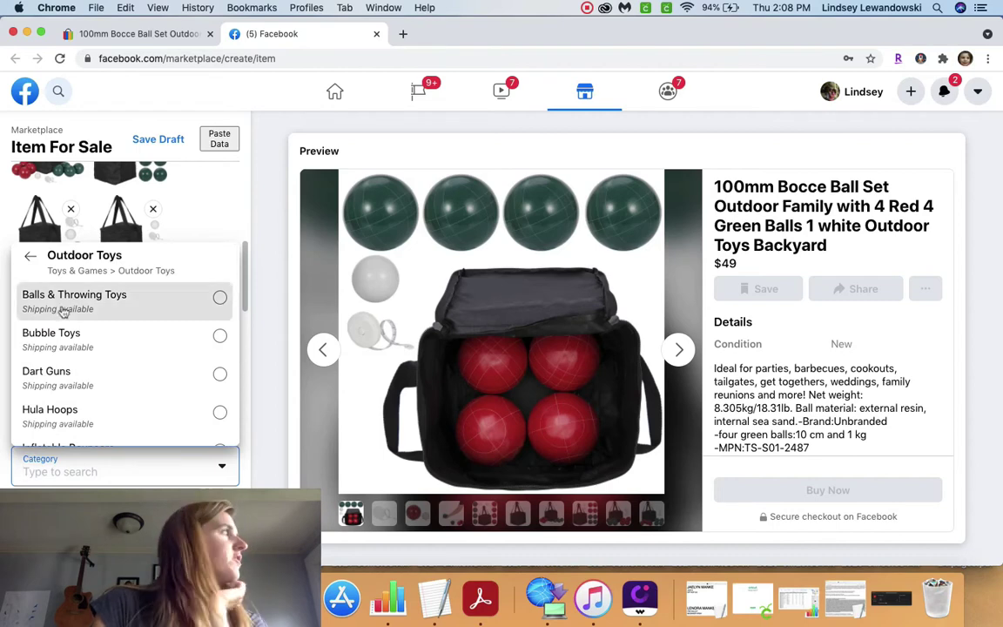
# Delete the description text from "Brand:Unbranded" through the "Ball material:external resin, internal sea sand" line
pyautogui.scroll(-6, 132, 418)
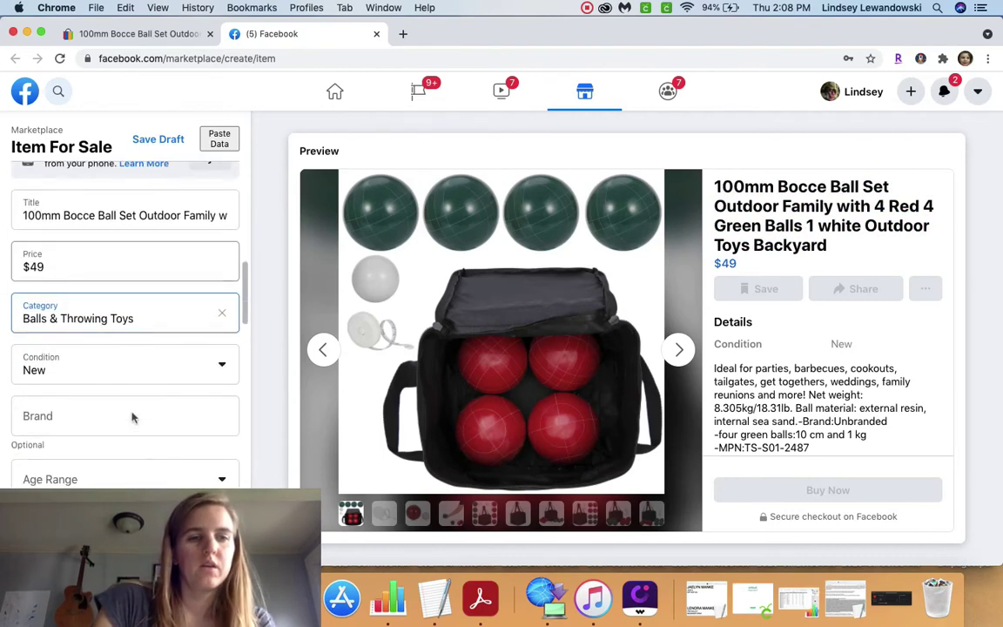
pyautogui.scroll(-4, 132, 418)
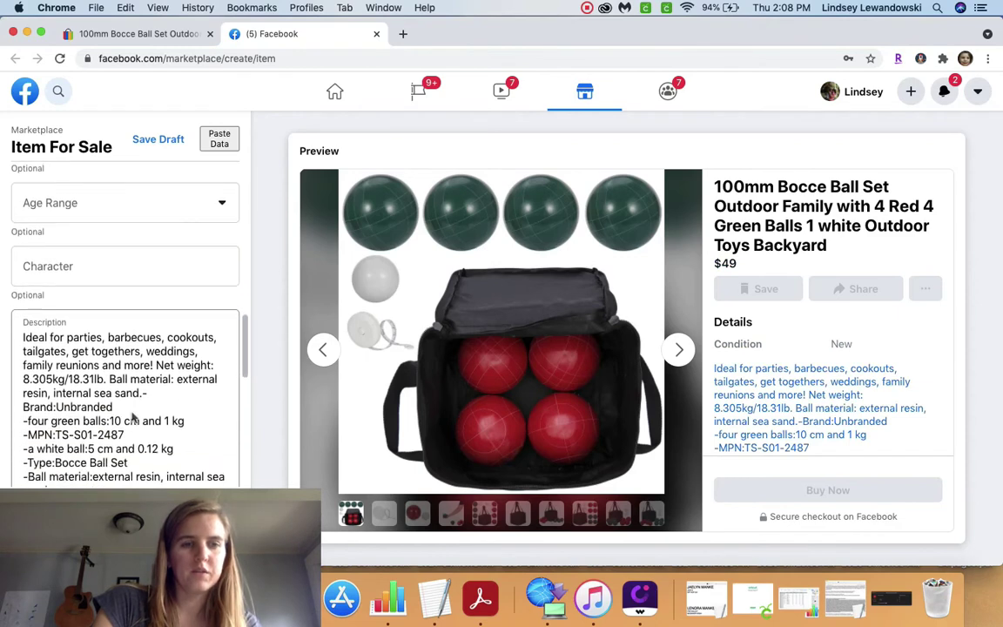
pyautogui.moveTo(24, 404); pyautogui.dragTo(65, 418)
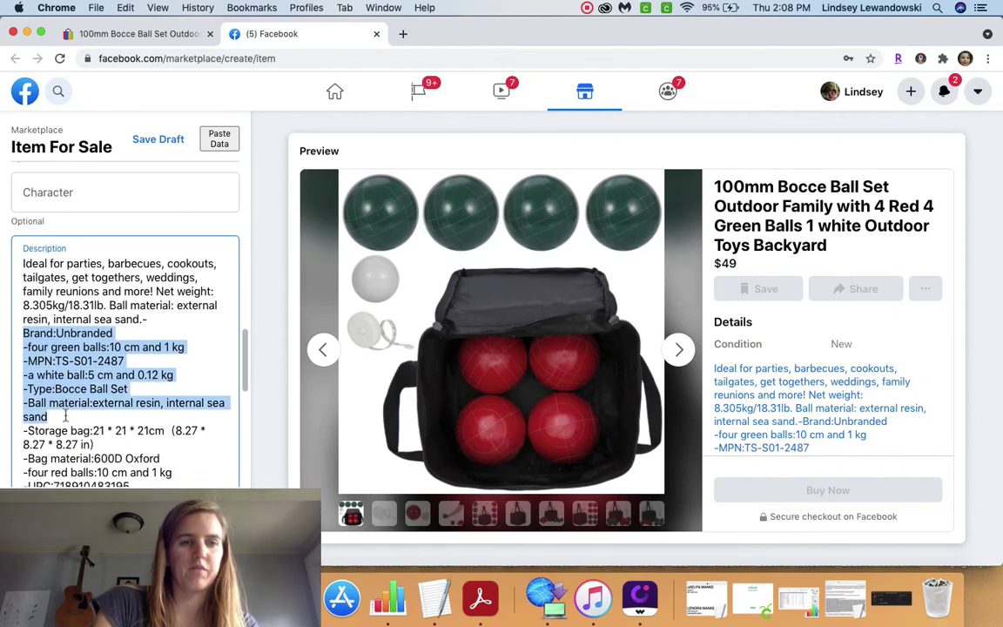
pyautogui.press('BackSpace')
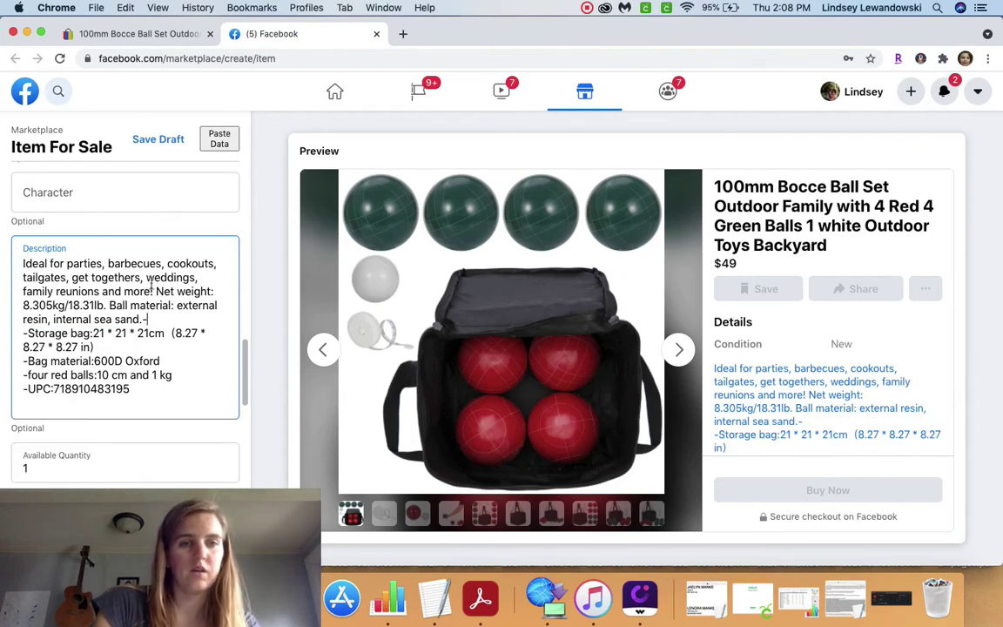
# Move "Net weight" onto a new line in the description and delete the UPC line at its end
pyautogui.moveTo(153, 292); pyautogui.dragTo(211, 296)
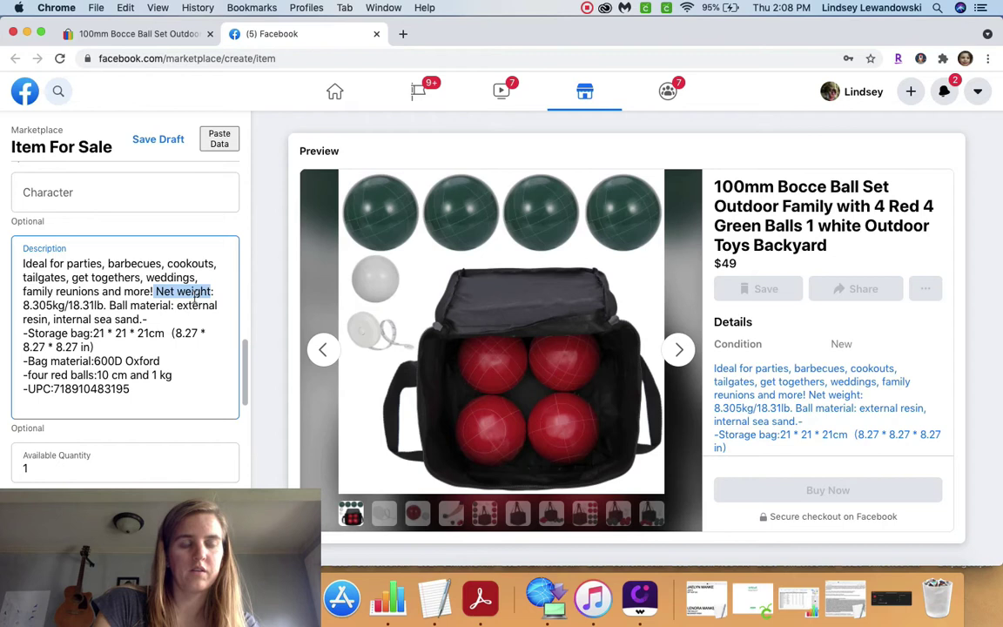
pyautogui.click(154, 292)
pyautogui.press('Return')
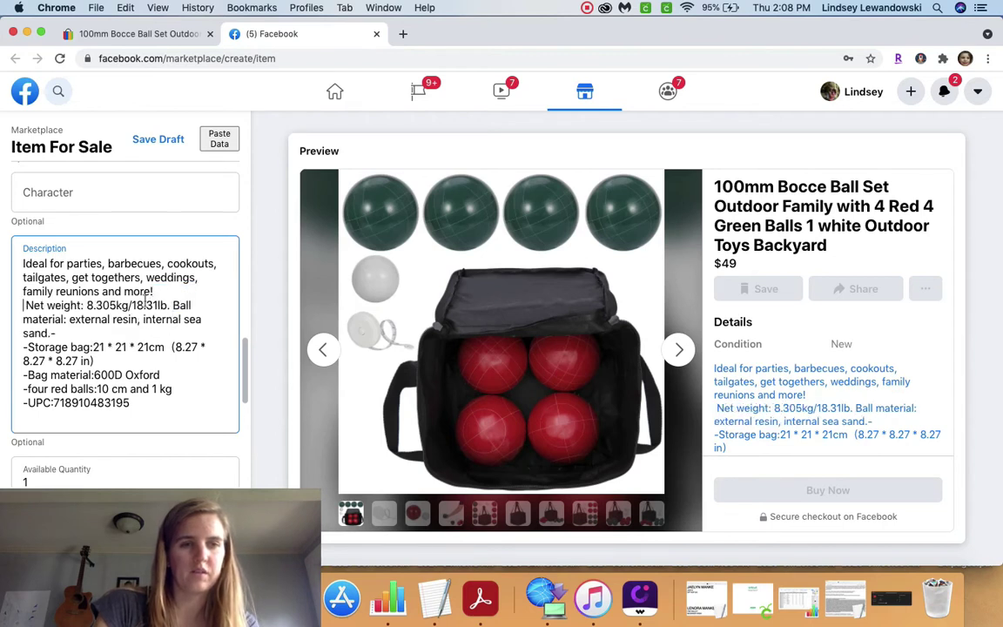
pyautogui.moveTo(173, 400); pyautogui.dragTo(10, 404)
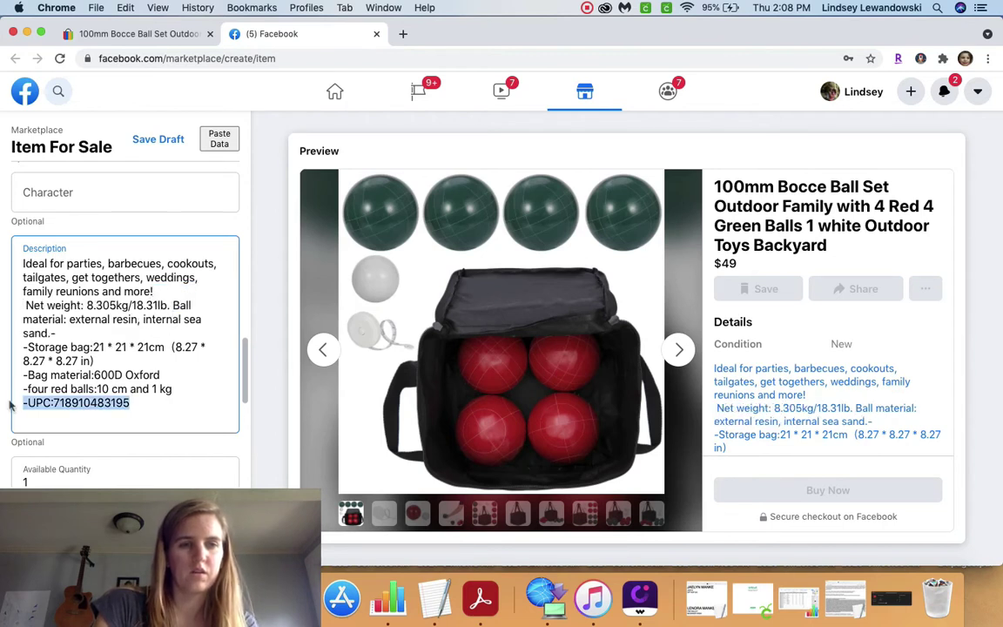
pyautogui.press('BackSpace')
pyautogui.press('BackSpace')
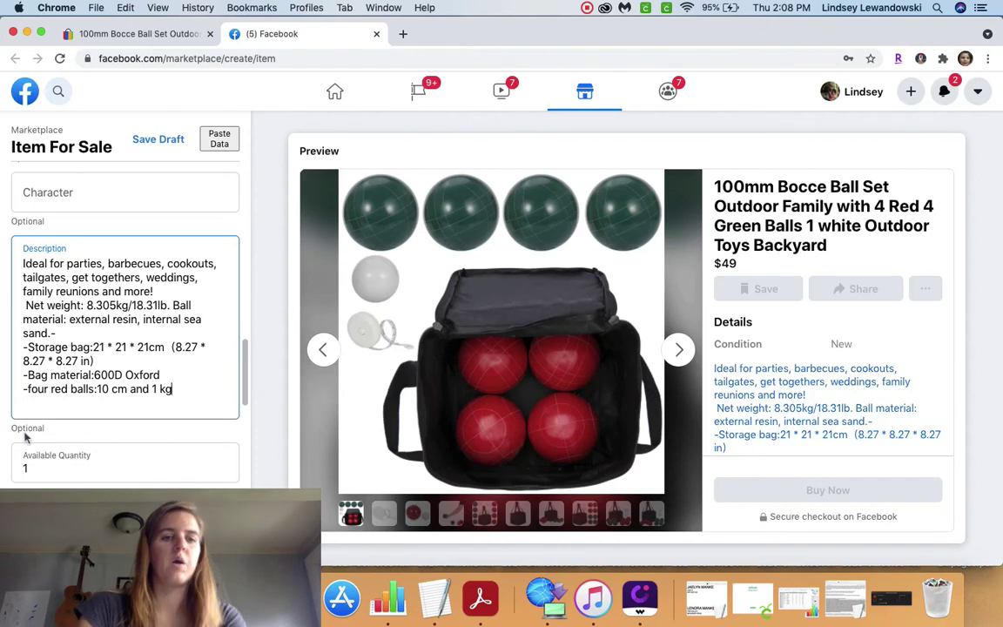
# Set the available quantity to 11 and remove the Goods product tag
pyautogui.scroll(-3, 17, 418)
pyautogui.click(60, 372)
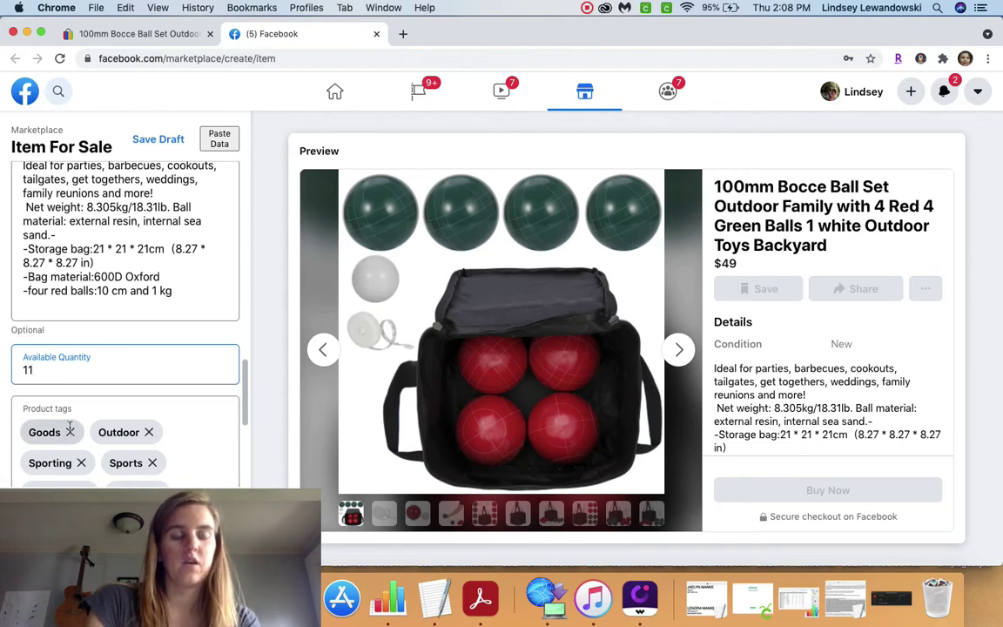
pyautogui.scroll(-3, 69, 427)
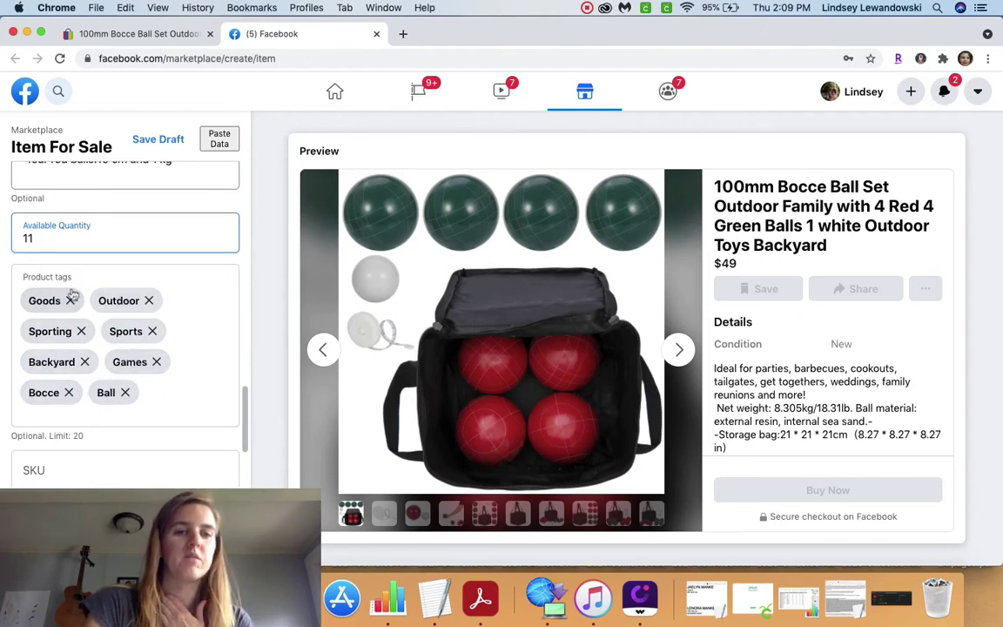
pyautogui.click(72, 301)
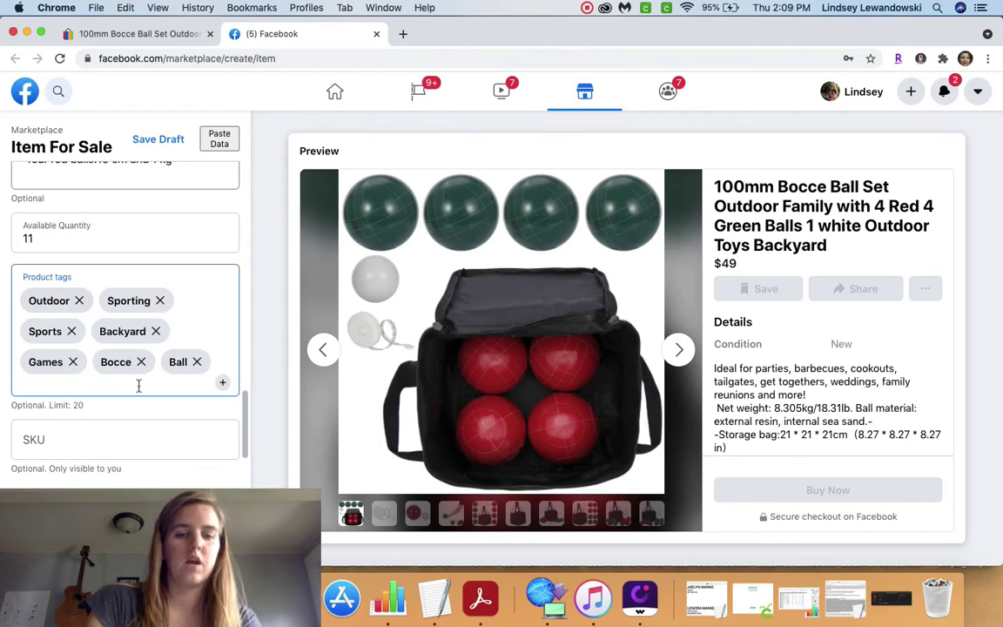
# Add the product tags "family", "outdoor toys" and "backyard toys"
pyautogui.write('family')
pyautogui.press('Return')
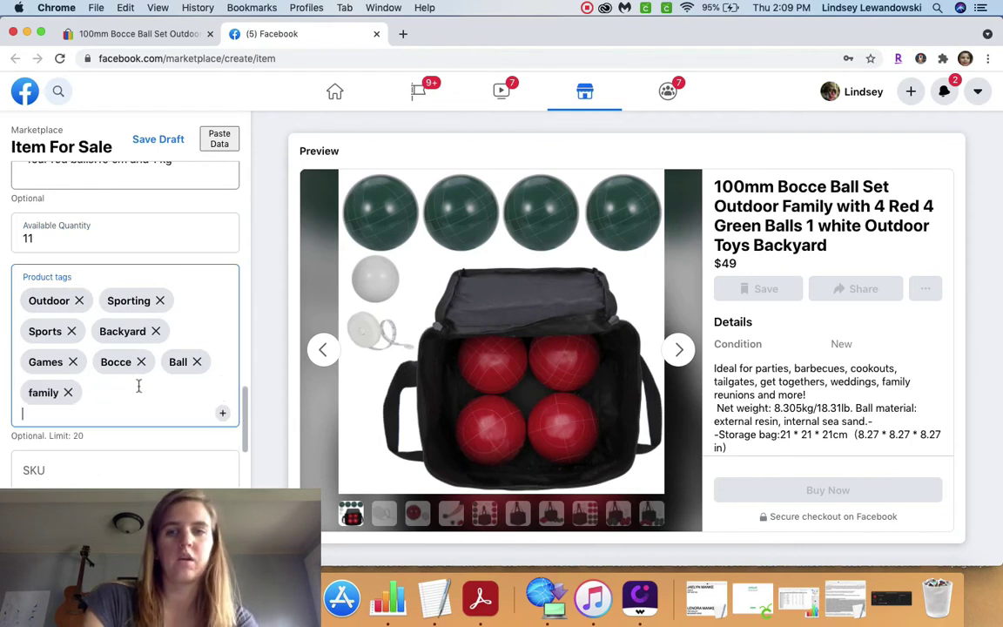
pyautogui.write('outdoor toy')
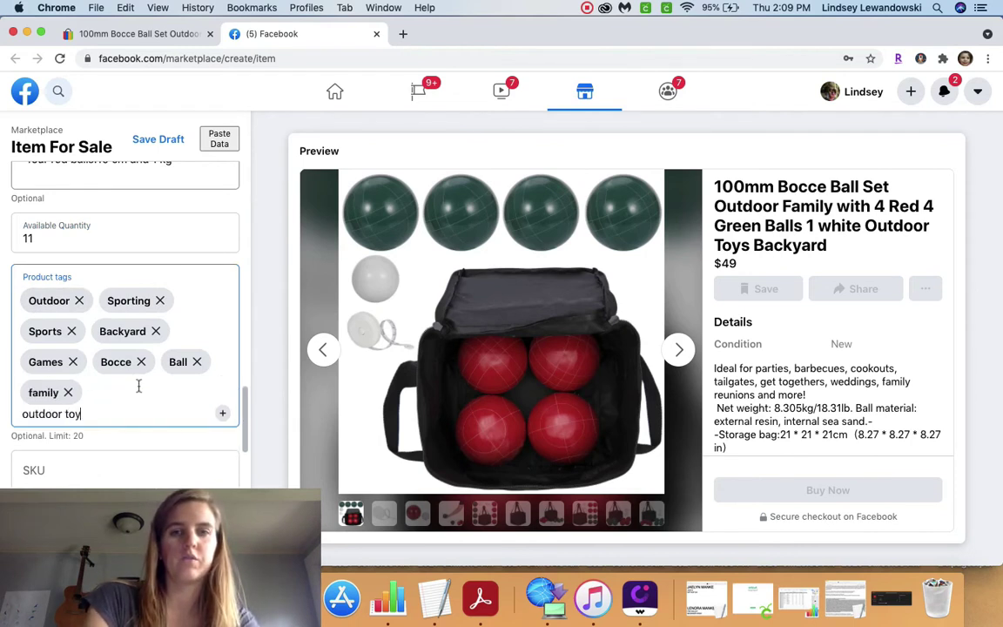
pyautogui.write('s')
pyautogui.press('Return')
pyautogui.write('backyard t')
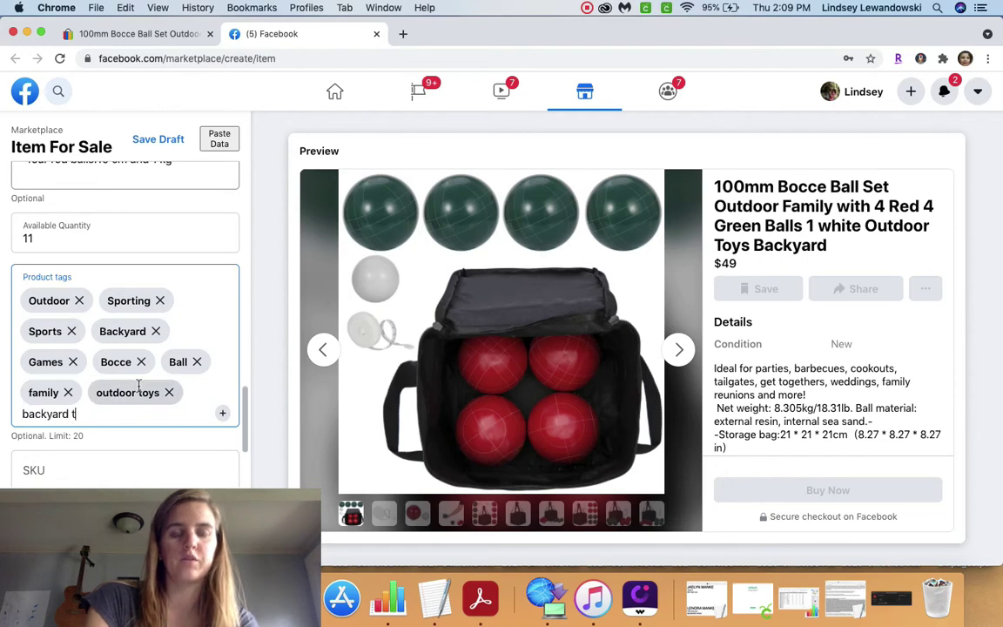
pyautogui.write('oys')
pyautogui.press('Return')
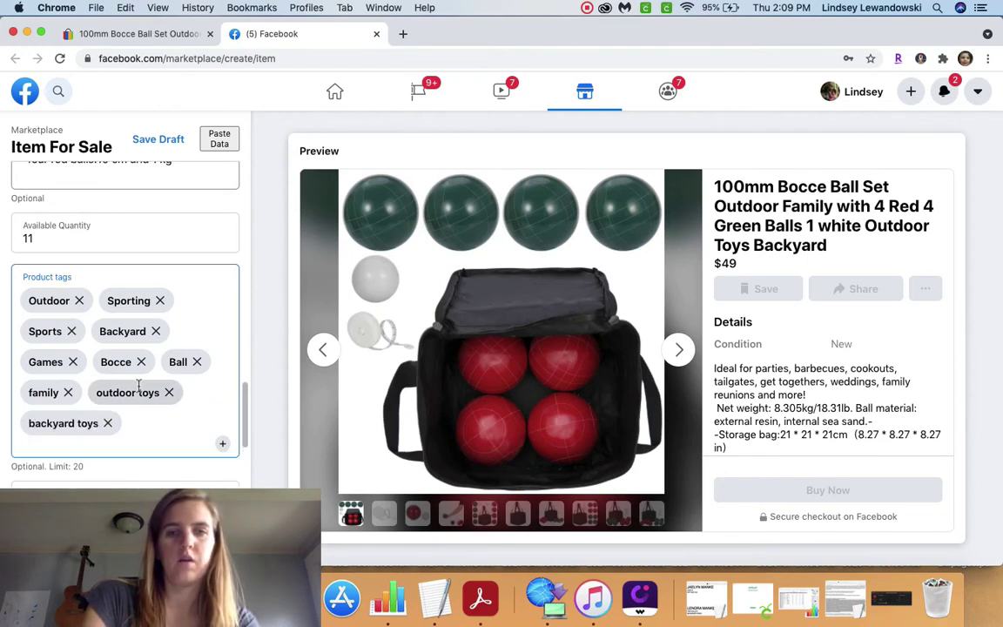
# Add the product tags "weddings", "parties", "bbq", "cookout" and "grill out"
pyautogui.write('weddings')
pyautogui.press('Return')
pyautogui.write('parti')
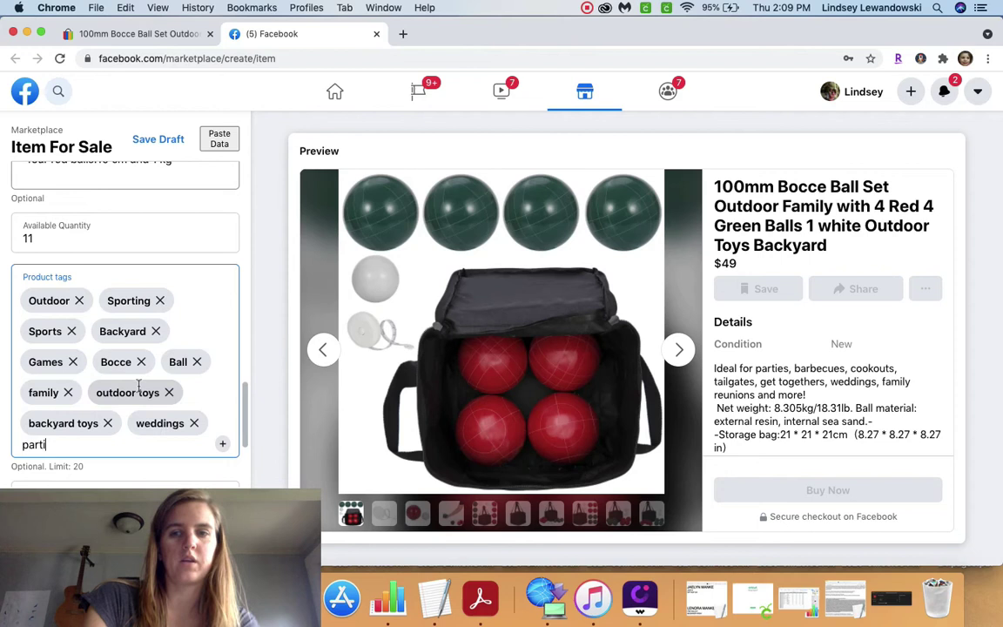
pyautogui.write('es')
pyautogui.press('Return')
pyautogui.write('bbq')
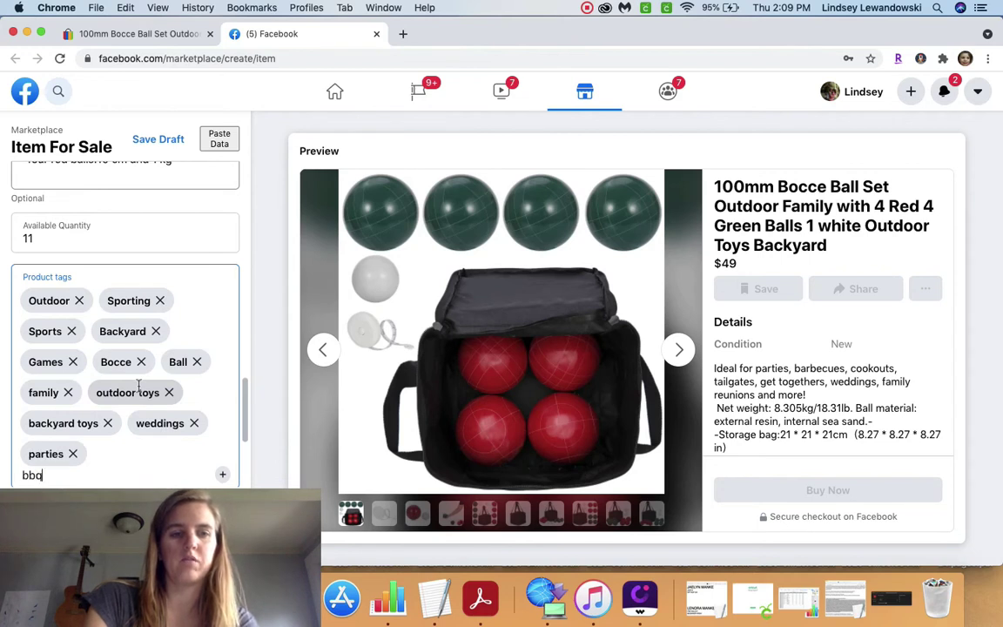
pyautogui.press('Return')
pyautogui.write('cookout')
pyautogui.press('Return')
pyautogui.write('grill')
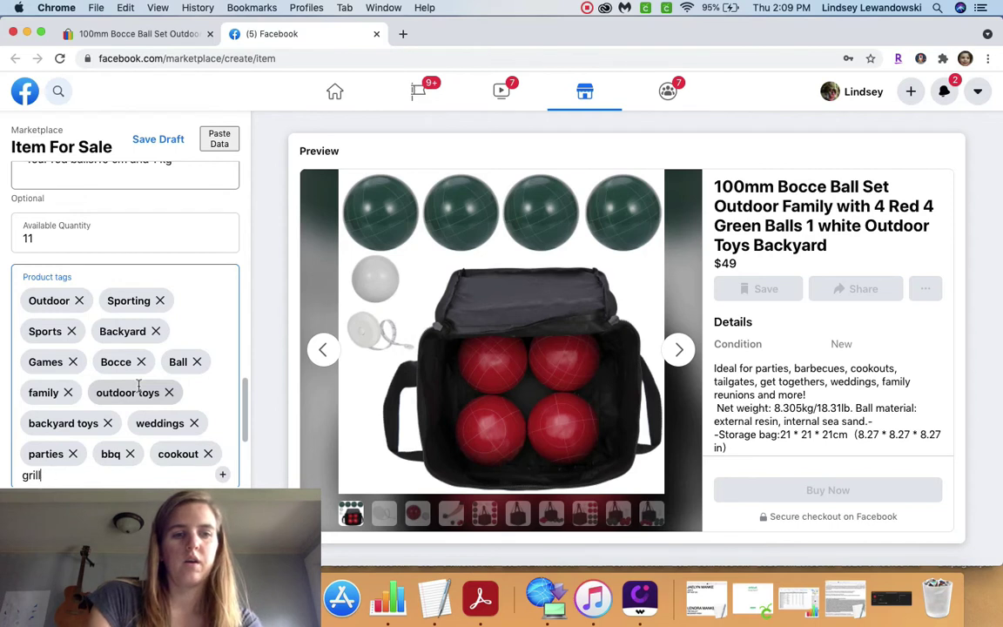
pyautogui.write(' out')
pyautogui.press('Return')
# Add the product tags "family fun", "red", "green" and "play"
pyautogui.write('f')
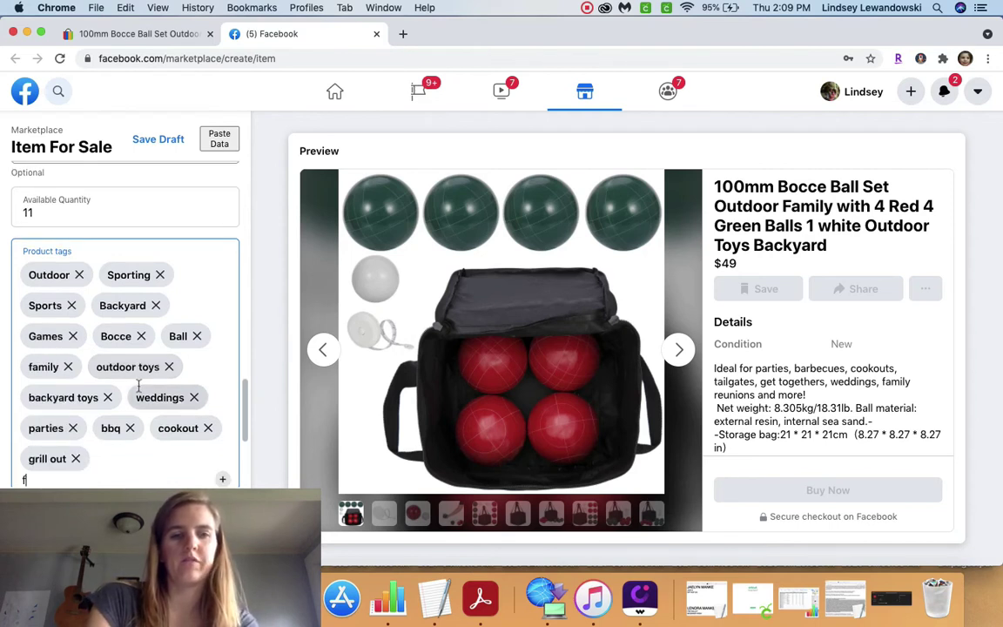
pyautogui.write('amily fun')
pyautogui.press('Return')
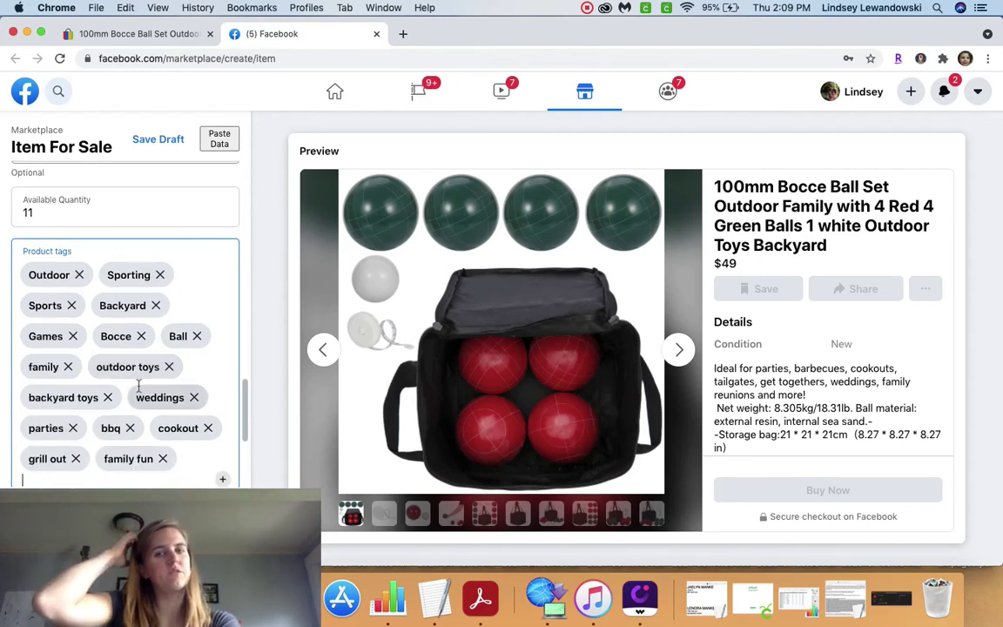
pyautogui.write('re')
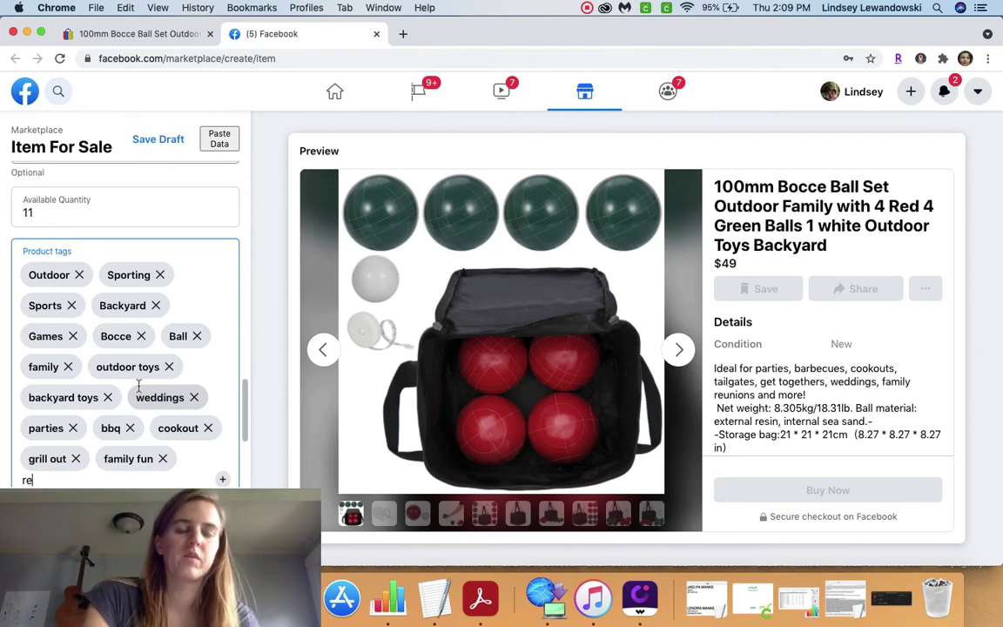
pyautogui.write('d')
pyautogui.press('Return')
pyautogui.write('green')
pyautogui.press('Return')
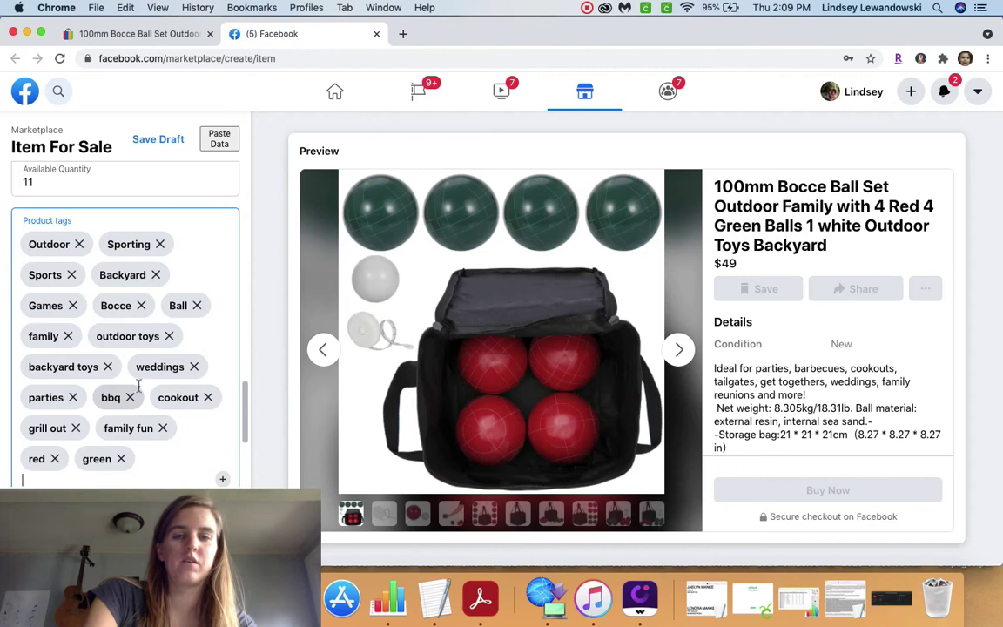
pyautogui.press('Return')
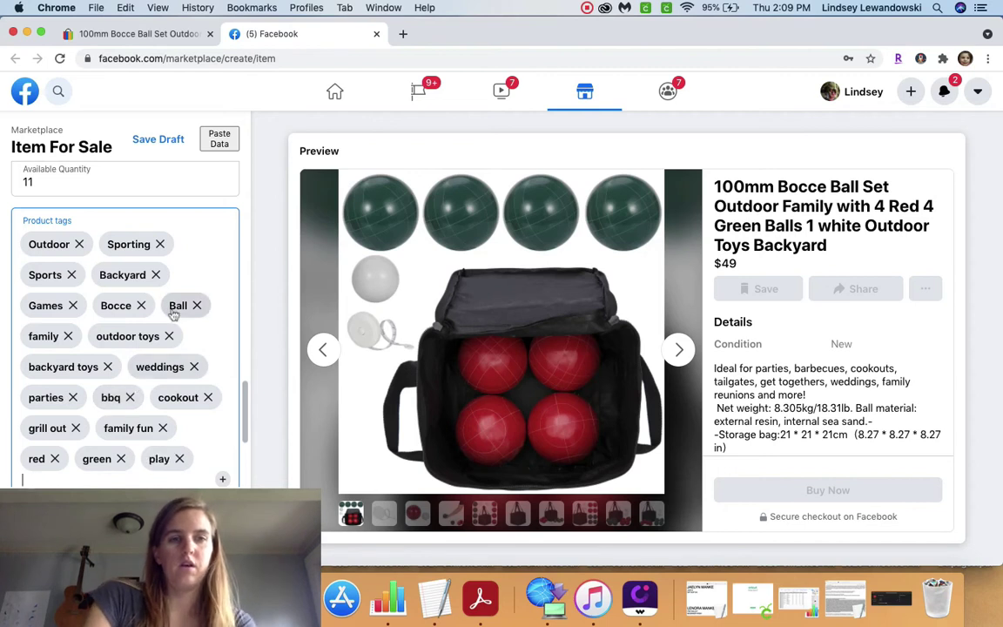
# Copy the Marketplace listing's title and paste it on a new line at the end of the dropshipping document in TextEdit
pyautogui.scroll(-3, 163, 320)
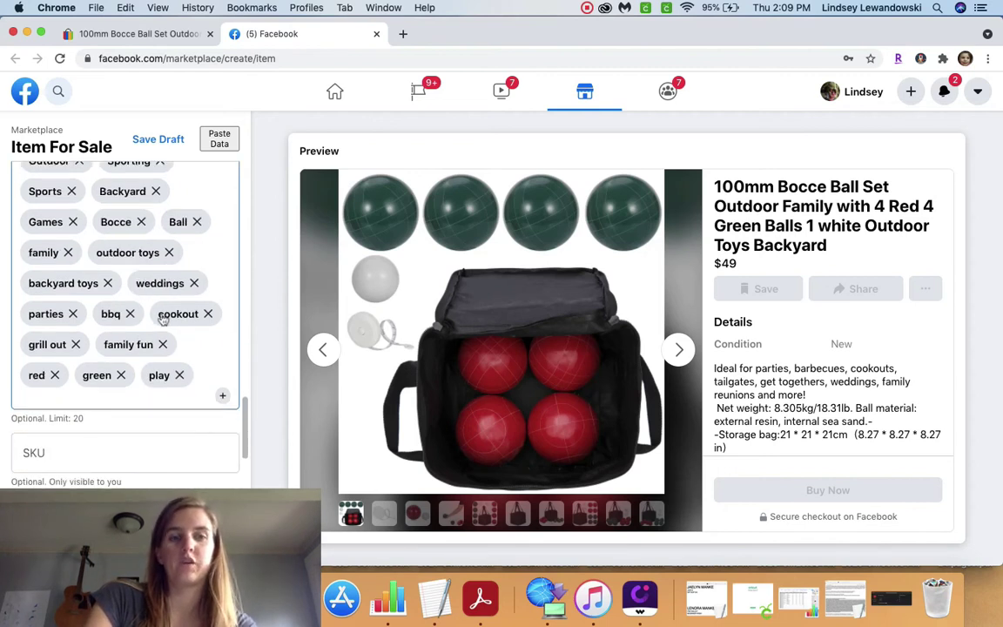
pyautogui.scroll(5, 162, 319)
pyautogui.scroll(15, 163, 320)
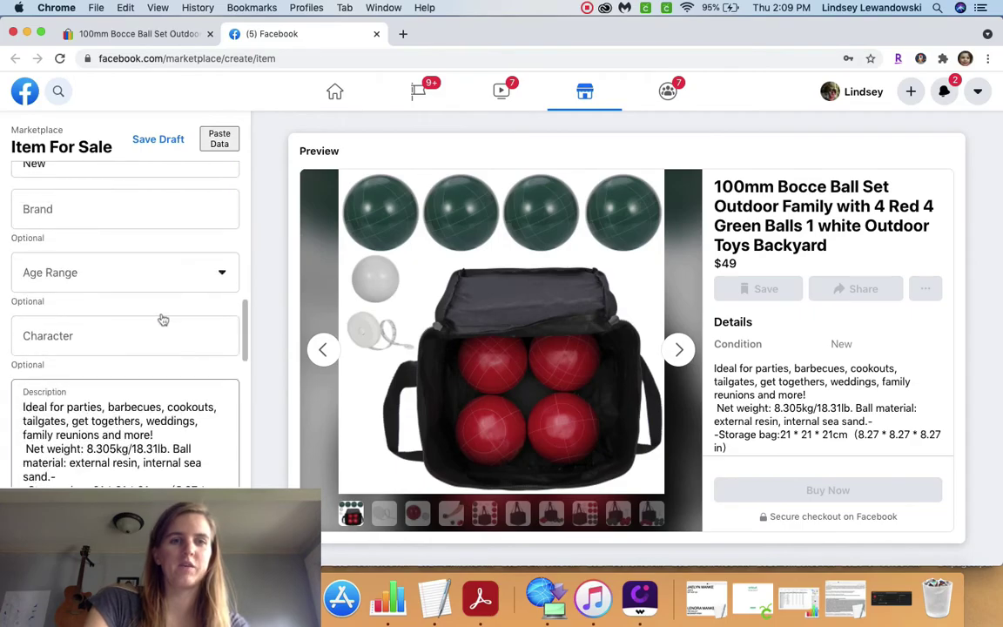
pyautogui.tripleClick(155, 323)
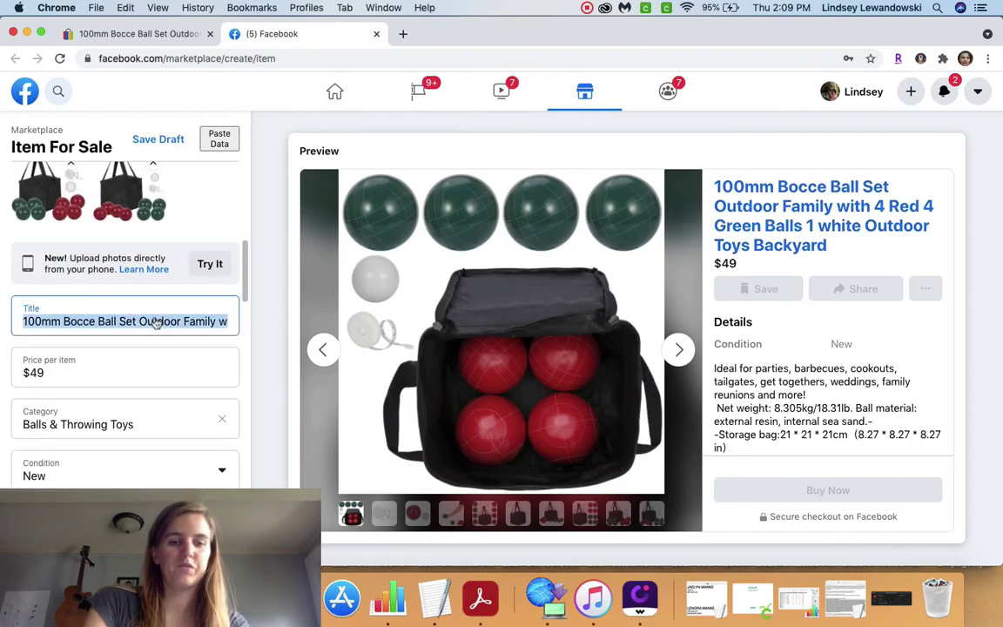
pyautogui.press('super+c')
pyautogui.click(434, 586)
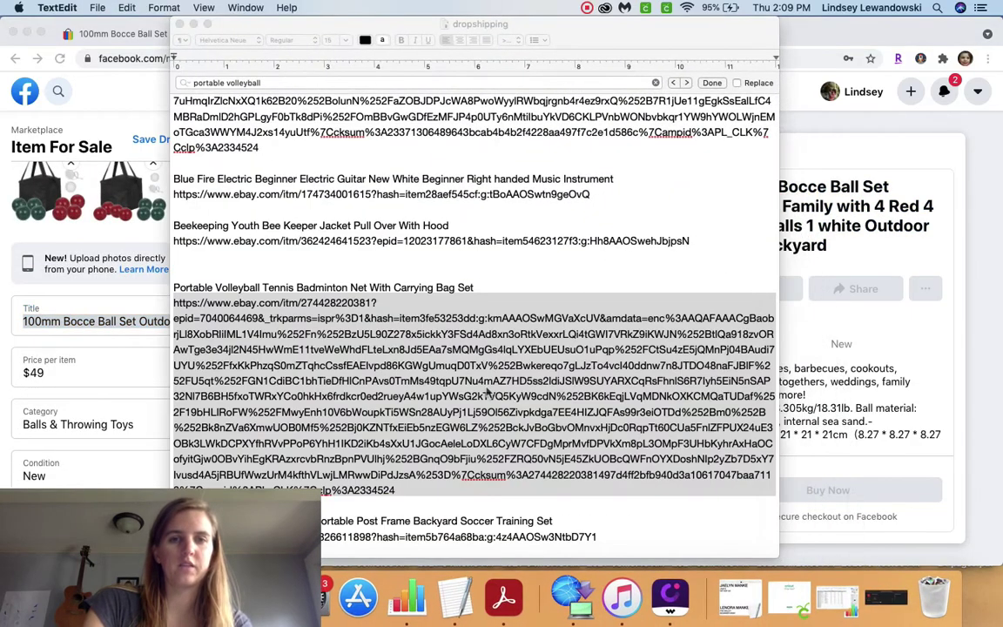
pyautogui.scroll(15, 477, 451)
pyautogui.scroll(-10, 477, 452)
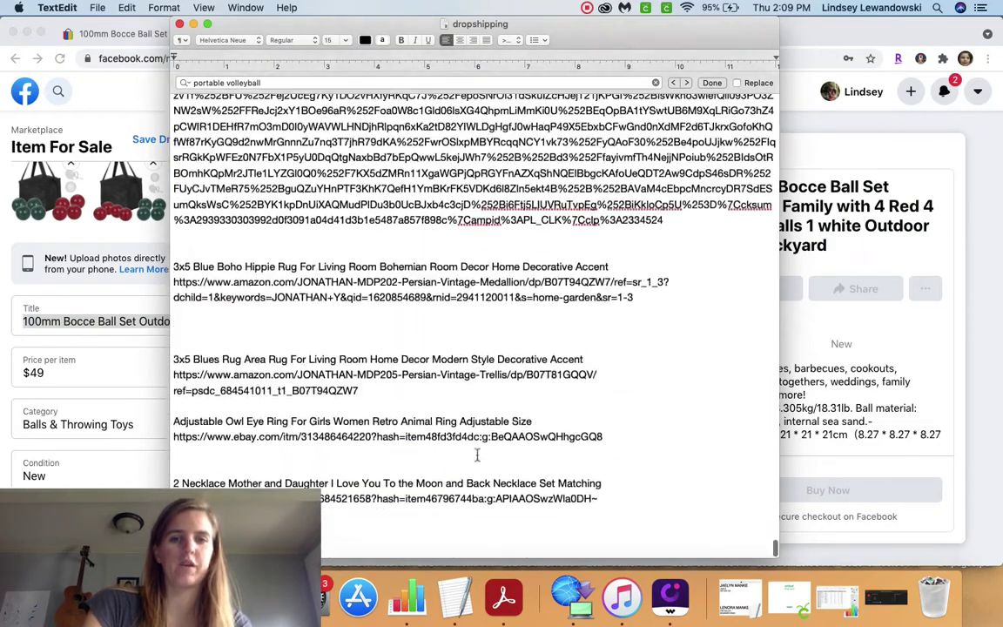
pyautogui.click(609, 540)
pyautogui.press('Return')
pyautogui.press('Return')
pyautogui.press('Return')
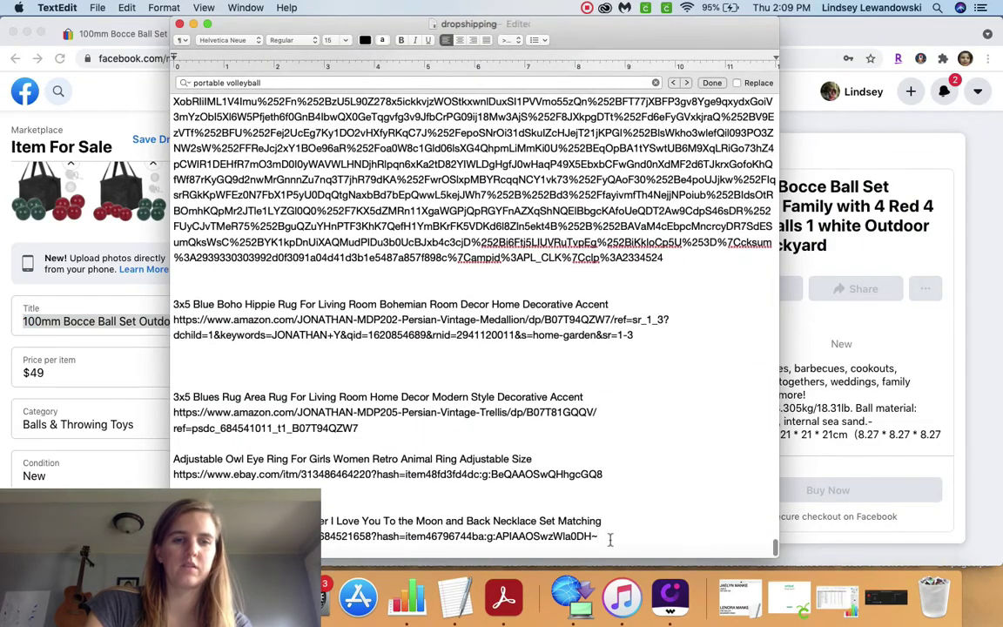
pyautogui.press('super+v')
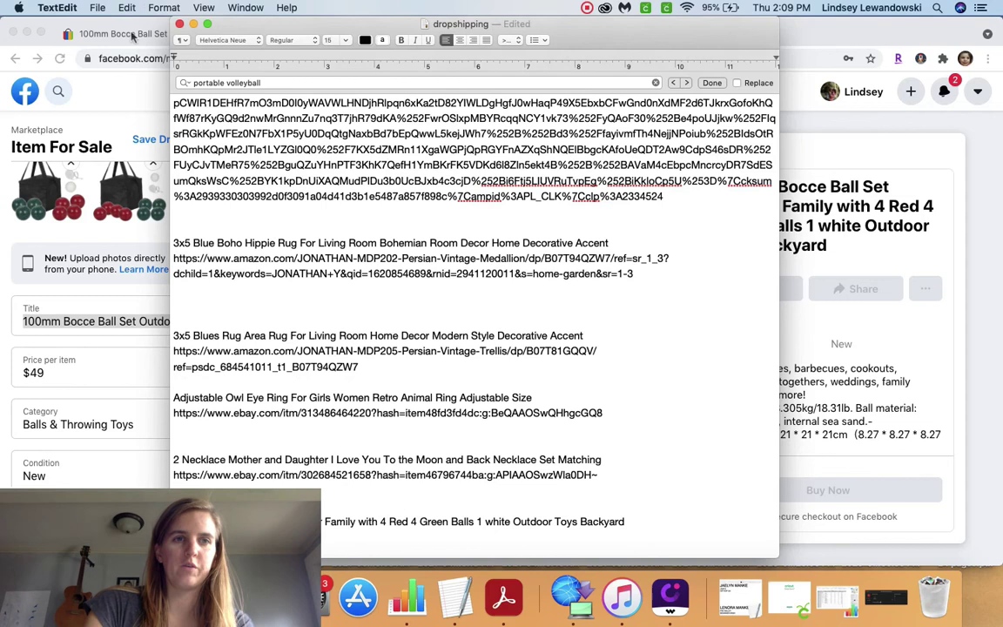
# Copy the eBay listing's URL from Chrome, paste it below the title in the TextEdit dropshipping document, and save the document
pyautogui.click(114, 36)
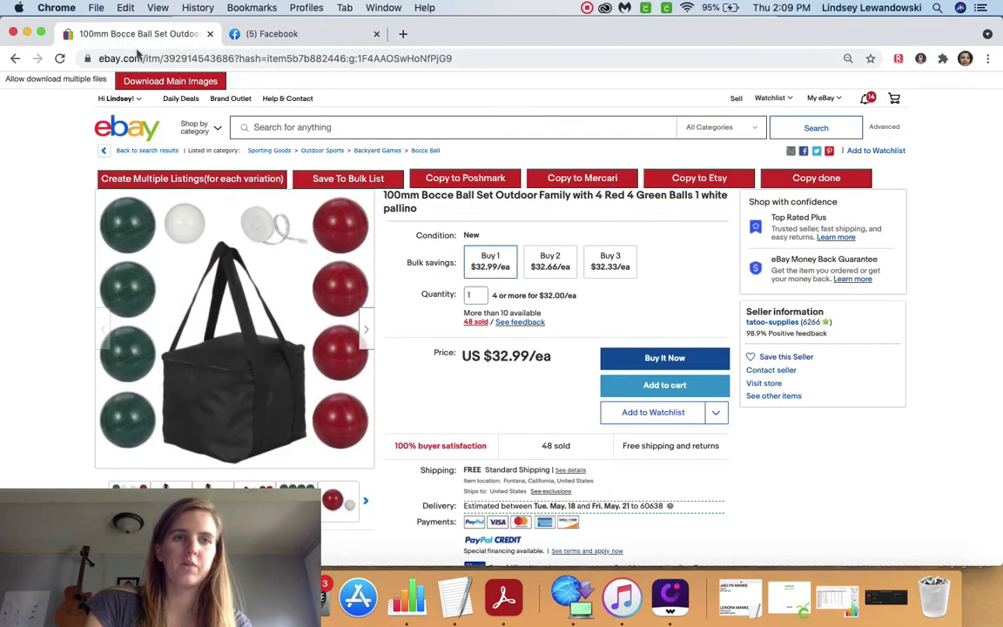
pyautogui.click(130, 58)
pyautogui.press('super+c')
pyautogui.click(455, 597)
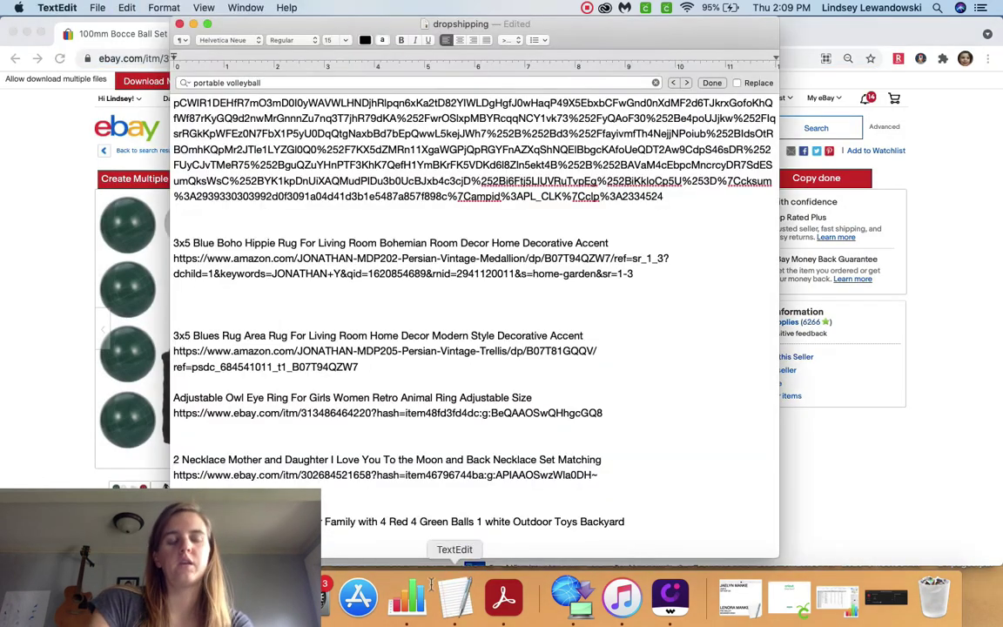
pyautogui.press('Return')
pyautogui.press('super+v')
pyautogui.click(98, 8)
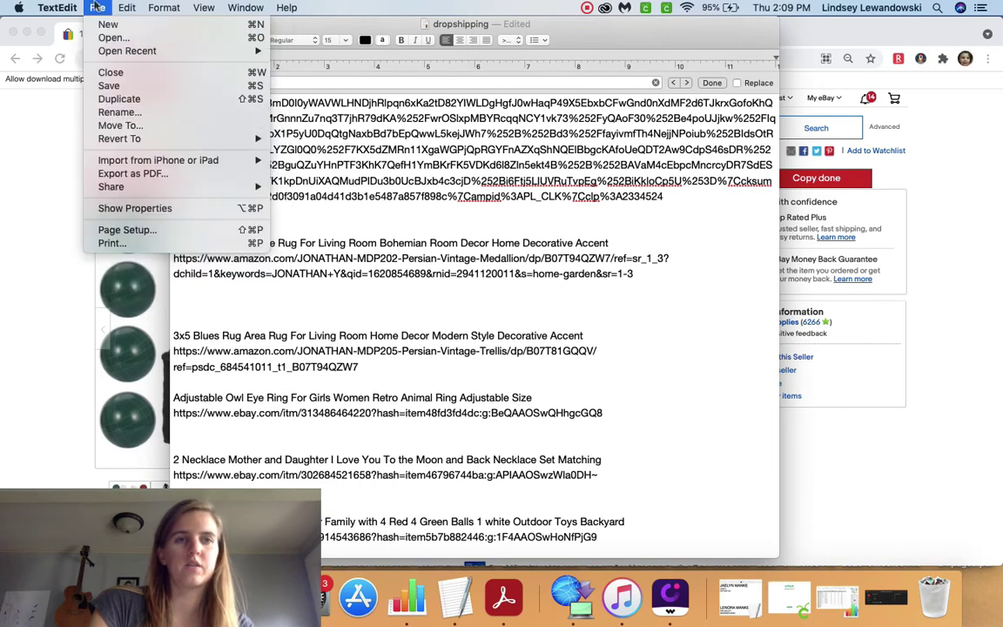
pyautogui.click(108, 85)
# Return to the Marketplace listing in Chrome, continue to its delivery settings, and set the delivery method to Shipping only
pyautogui.click(16, 204)
pyautogui.click(270, 35)
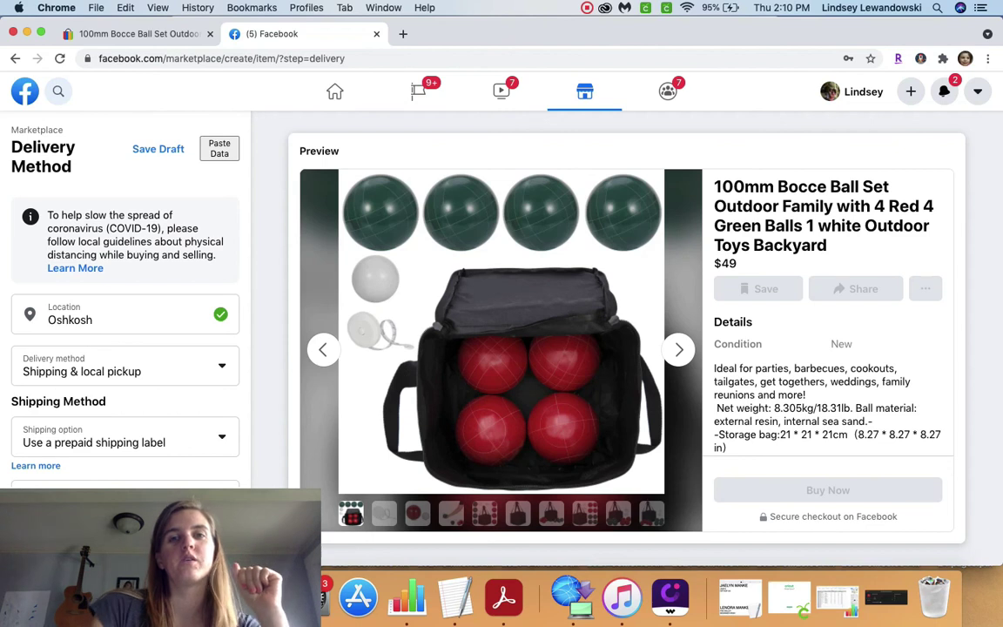
pyautogui.click(51, 375)
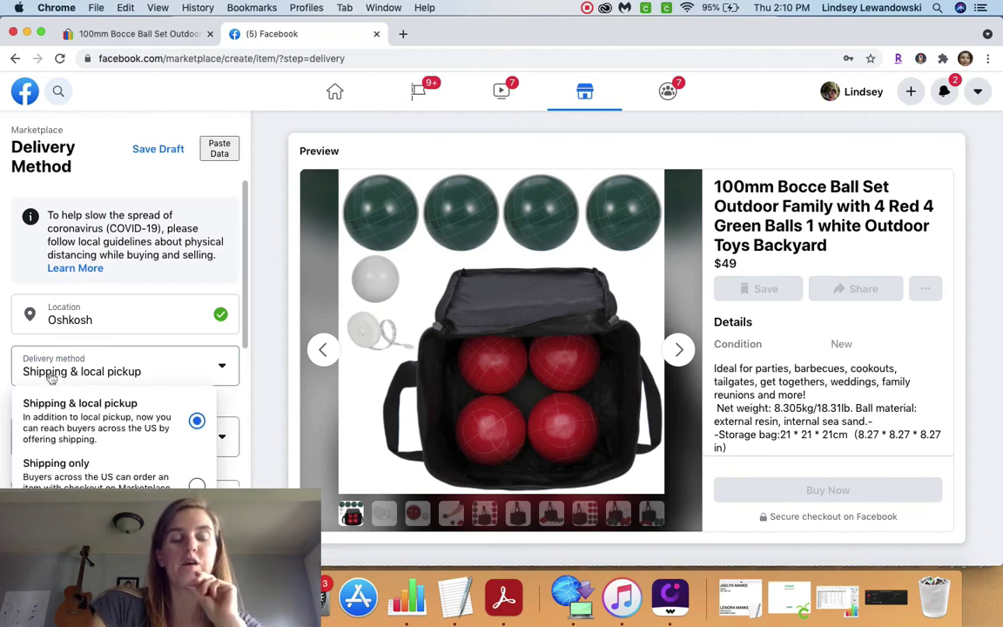
pyautogui.click(63, 474)
# Set the shipping option to Use your own shipping label with a $0 rate per item, and continue to the offer settings
pyautogui.click(57, 446)
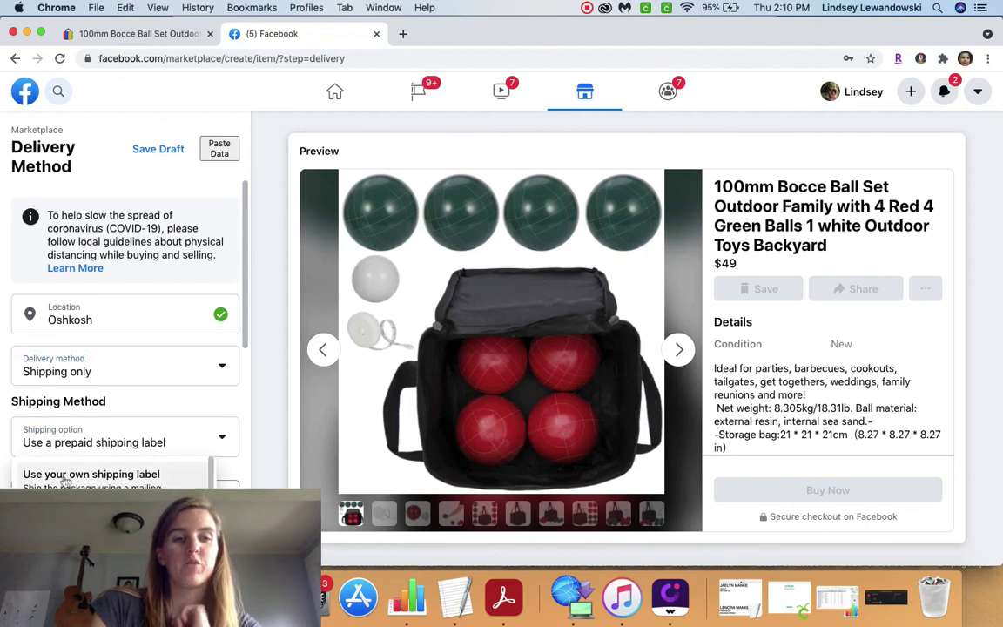
pyautogui.click(61, 475)
pyautogui.scroll(-3, 57, 383)
pyautogui.click(57, 361)
pyautogui.write('0')
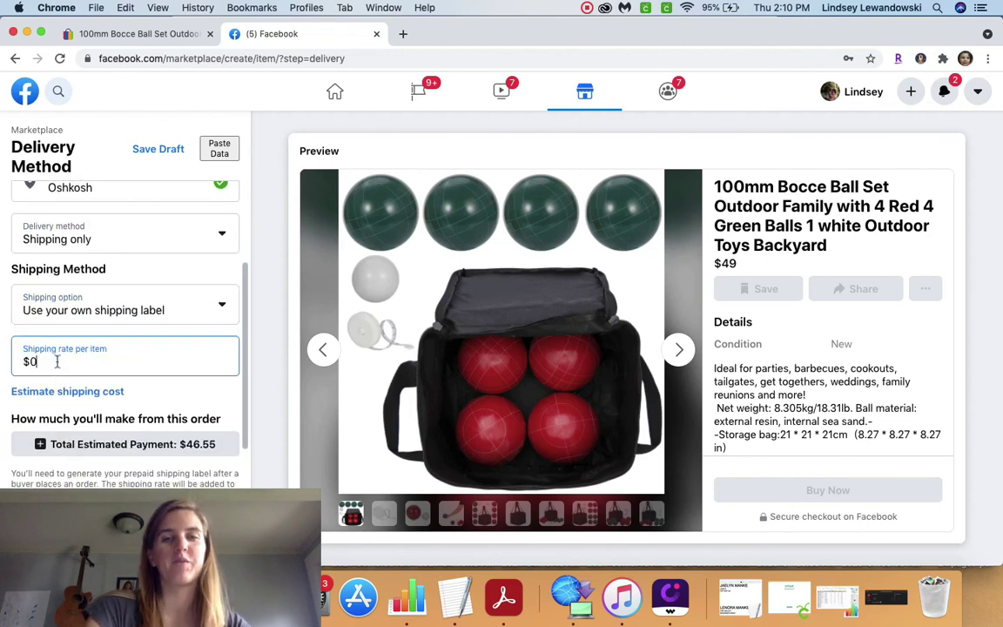
pyautogui.press('Return')
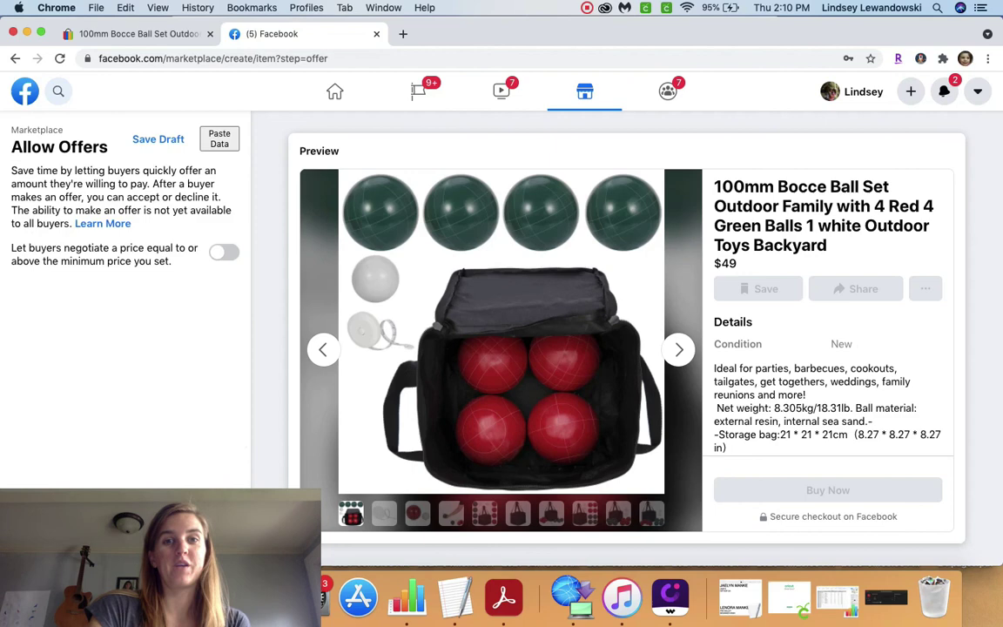